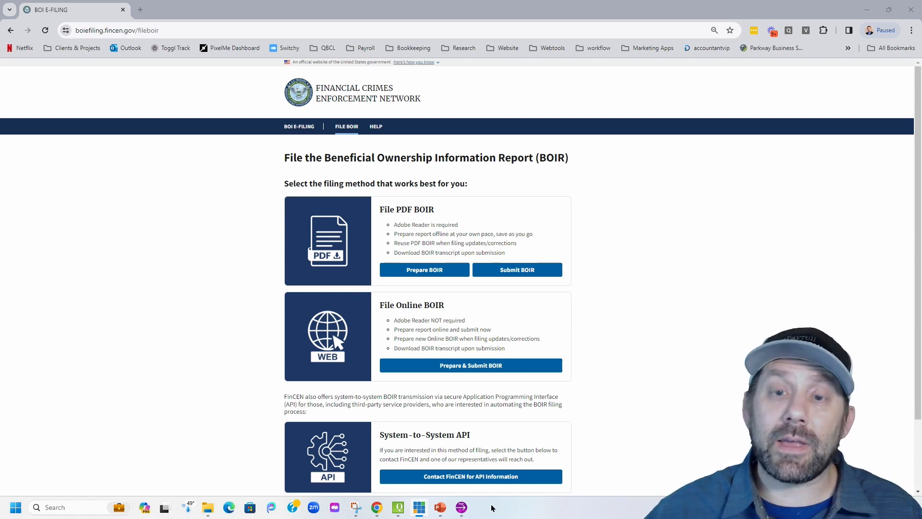
Step: Switch to the Beneficial Ownership Information Report in Power PDF and examine its sections and the preparation and submission instructions
click(464, 506)
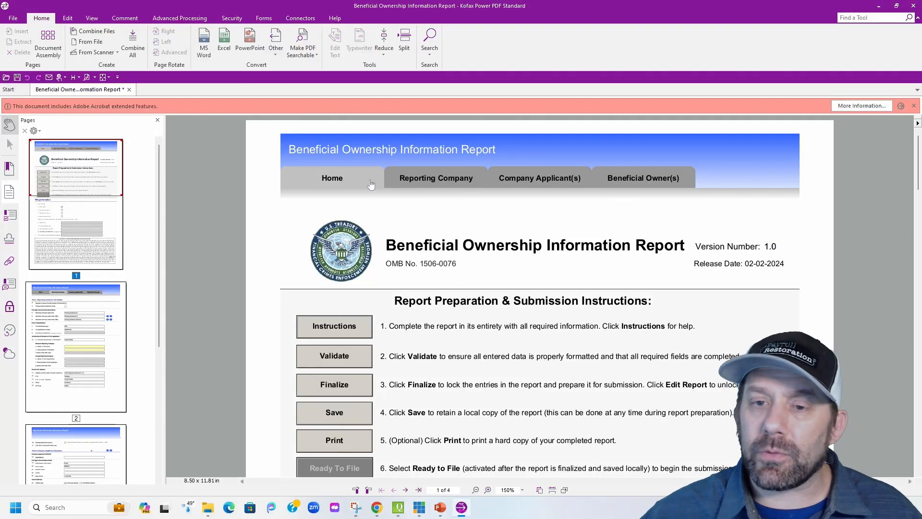
click(406, 180)
click(527, 179)
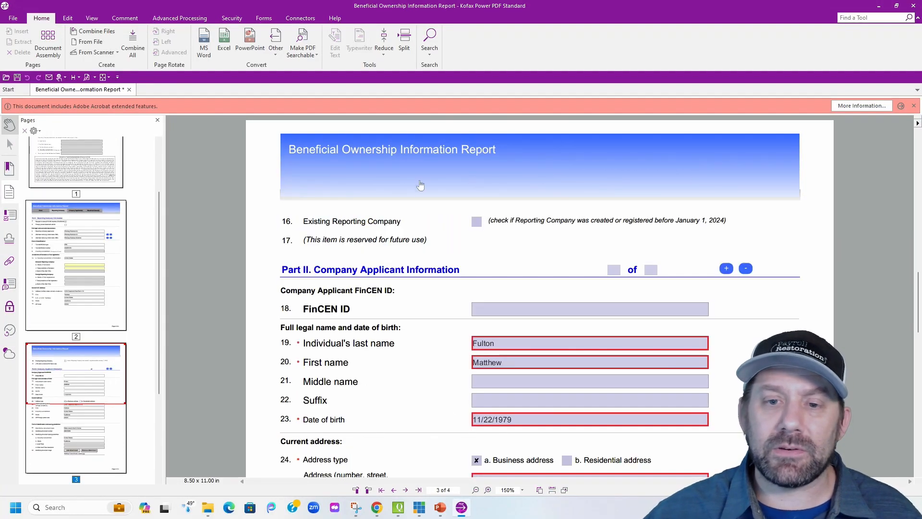
click(314, 196)
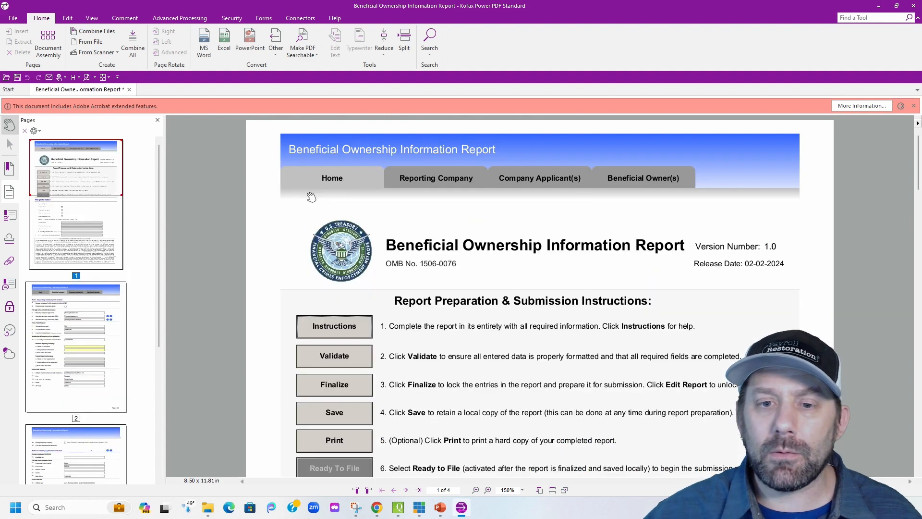
scroll(373, 266, down, 3)
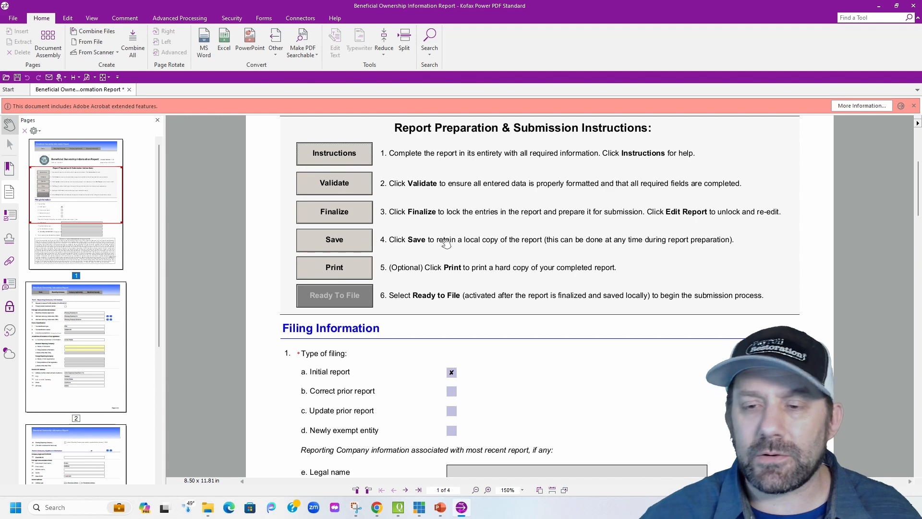
scroll(446, 236, down, 1)
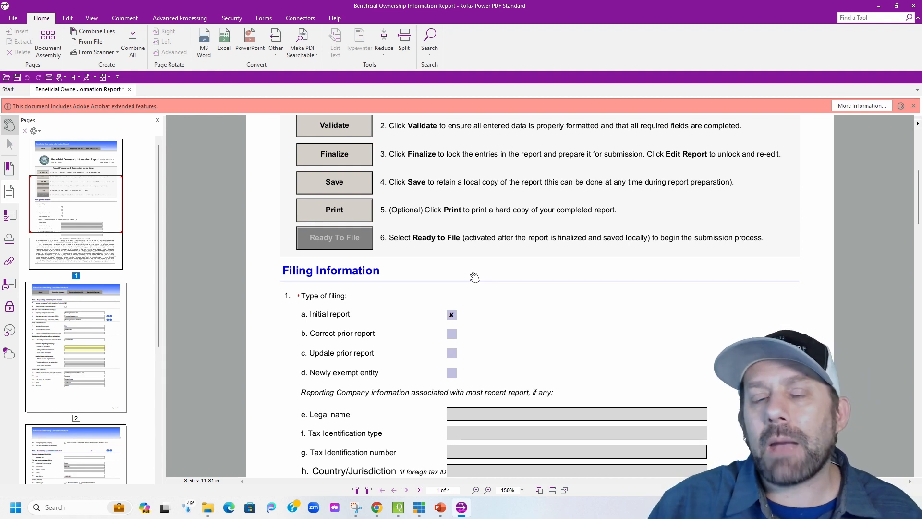
Step: Clear and reselect Initial report as the type of filing in the Filing Information section
click(451, 316)
scroll(498, 311, down, 3)
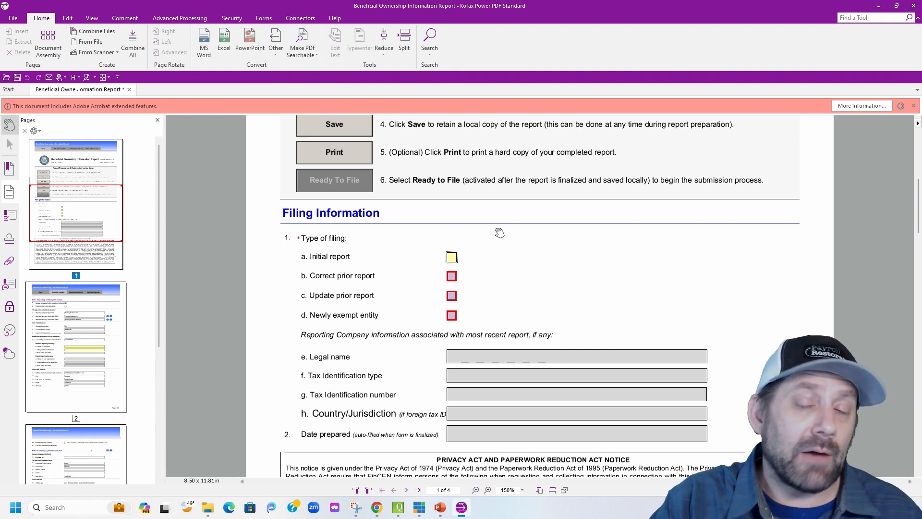
click(452, 257)
scroll(490, 294, down, 3)
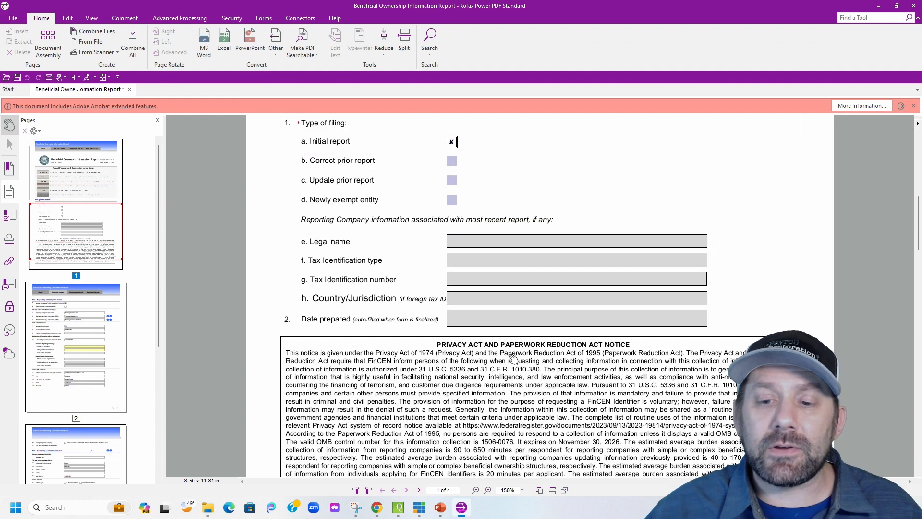
Step: Examine the remaining Filing Information fields, the privacy notice and the start of the Reporting Company Information page
scroll(512, 298, down, 5)
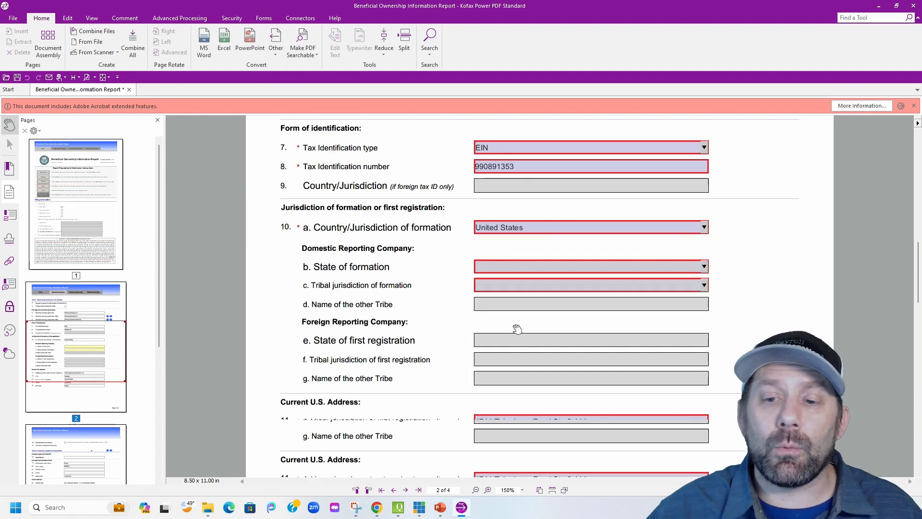
scroll(515, 324, up, 3)
scroll(516, 322, down, 5)
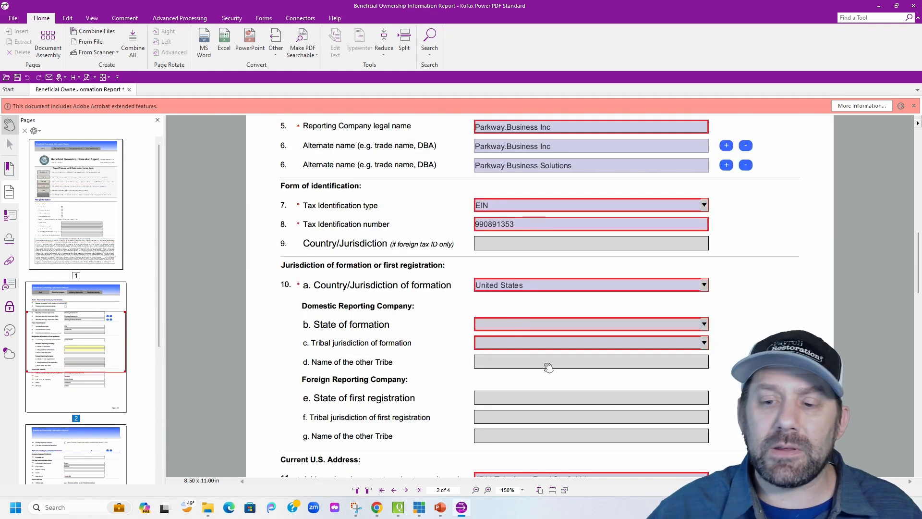
scroll(536, 366, up, 7)
scroll(545, 311, up, 3)
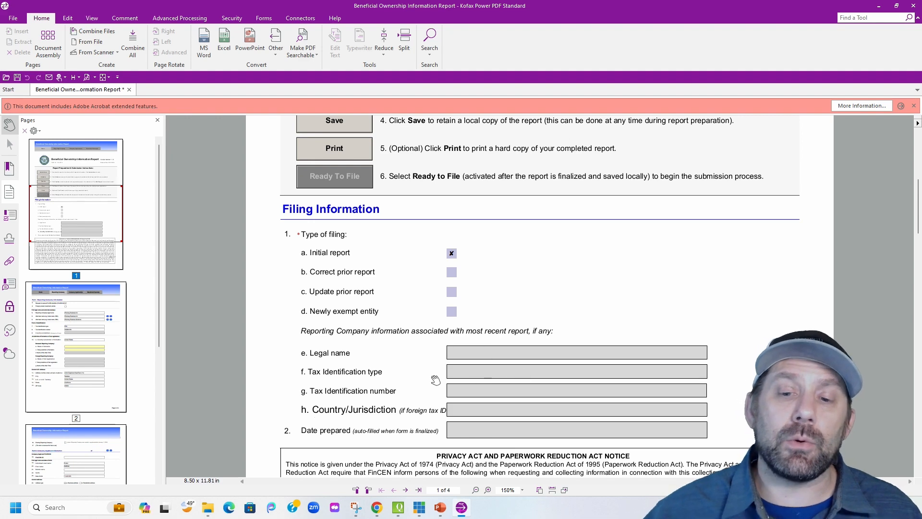
scroll(490, 396, down, 3)
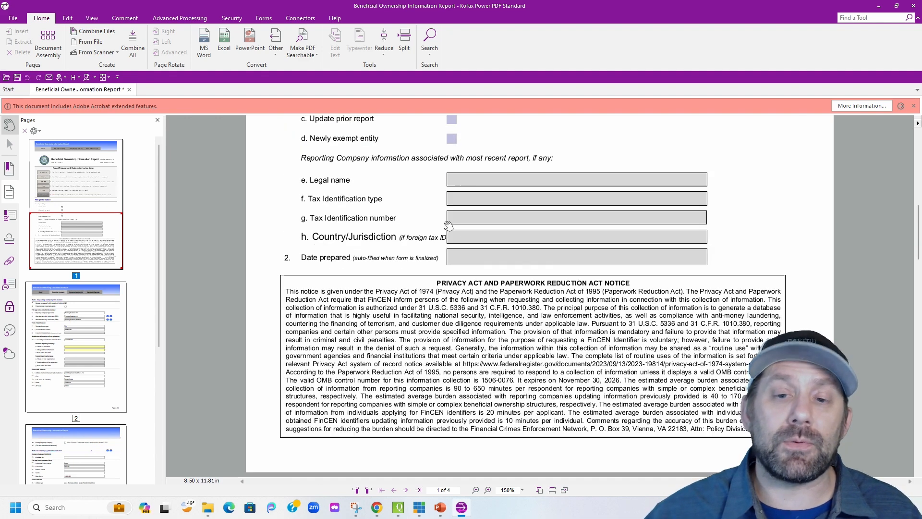
scroll(505, 261, down, 8)
scroll(505, 261, up, 2)
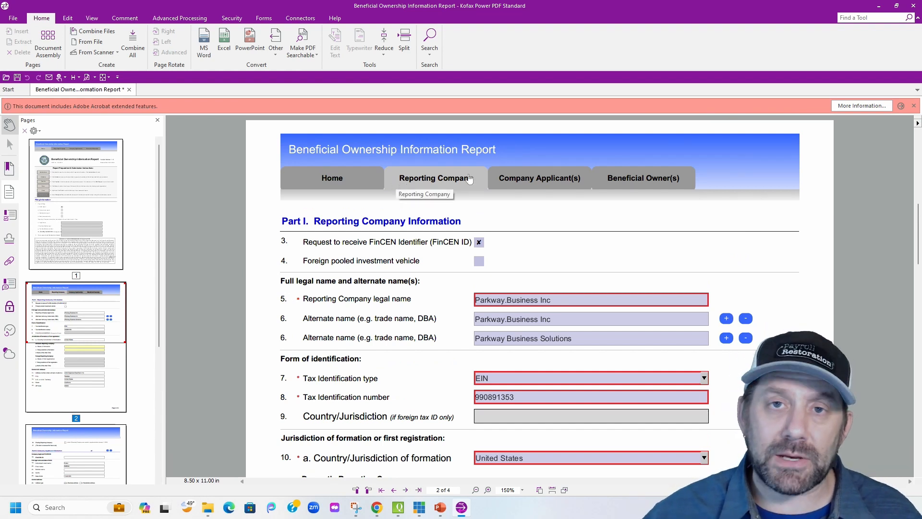
key(Tab)
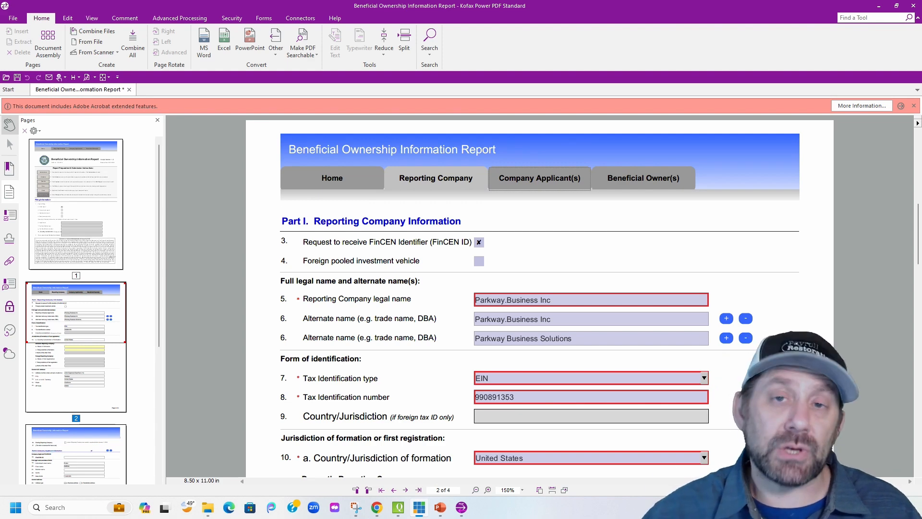
Step: Review the reporting company's legal name and alternate name entries in Part I
scroll(552, 256, down, 3)
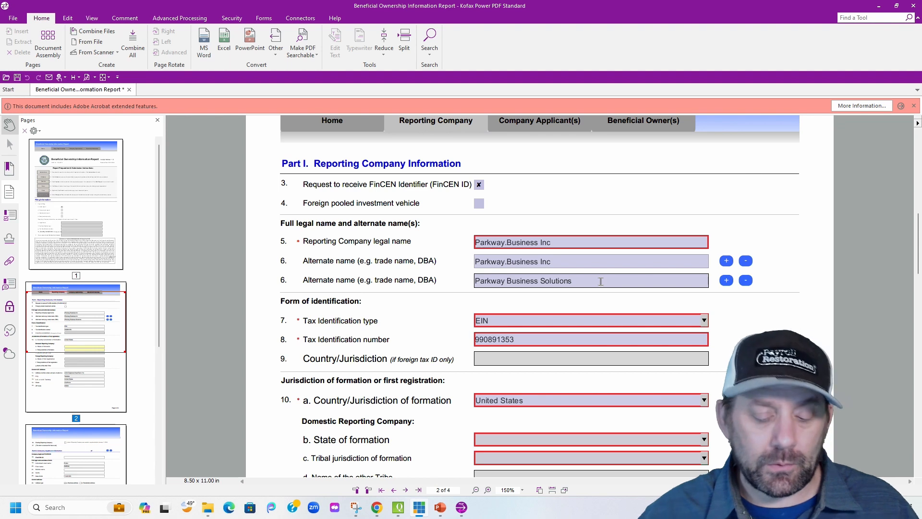
click(574, 241)
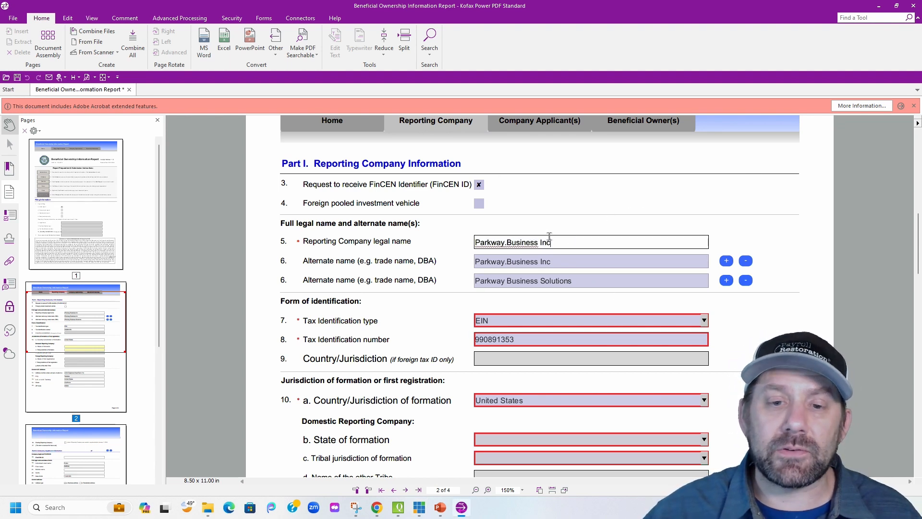
click(592, 260)
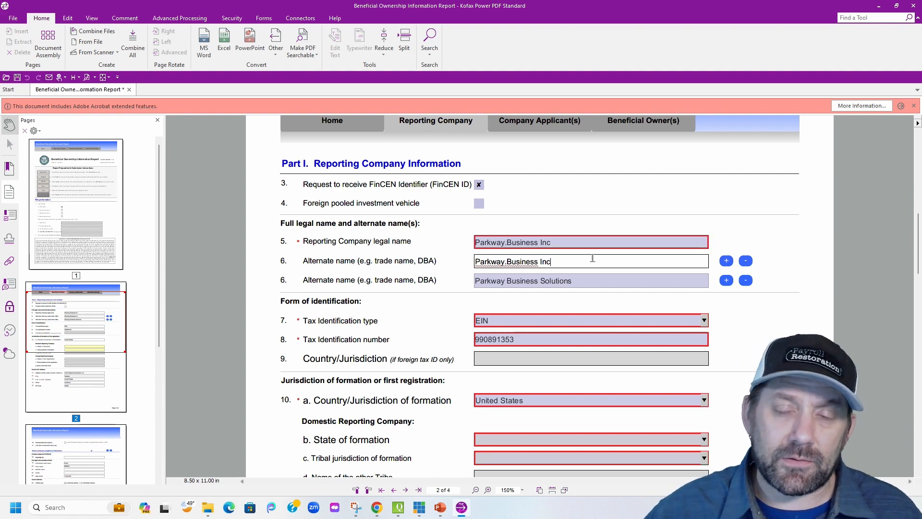
scroll(593, 259, up, 1)
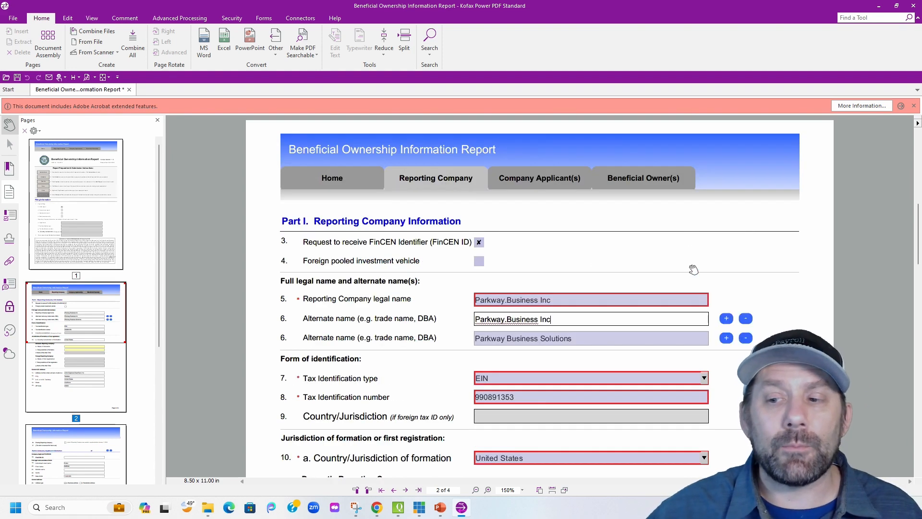
scroll(808, 331, down, 1)
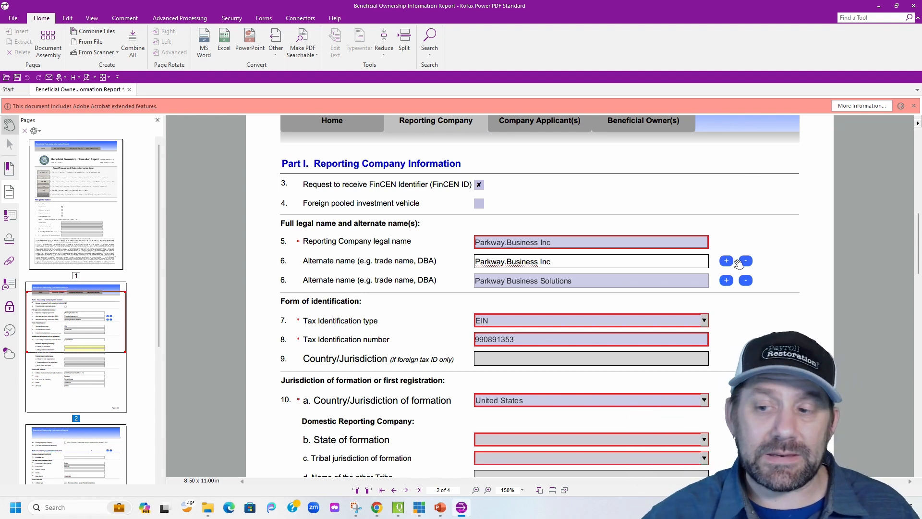
click(779, 265)
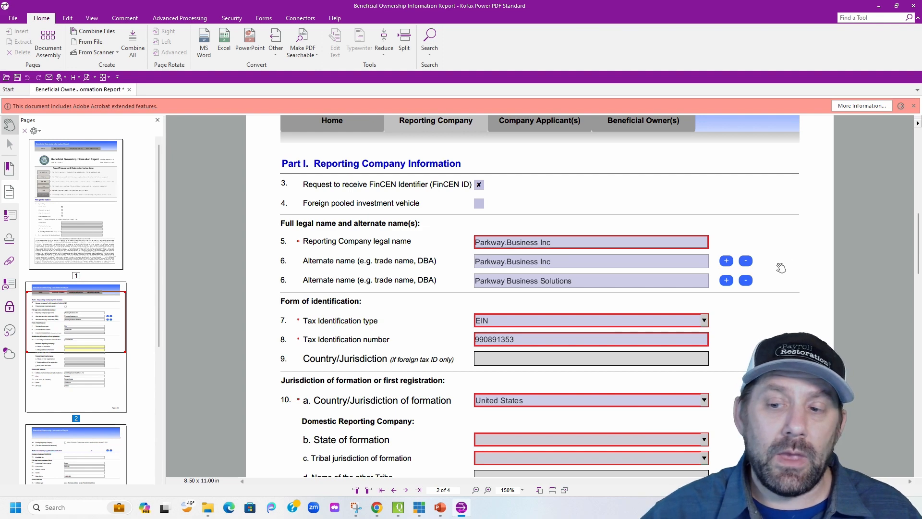
Step: Select EIN as the reporting company's tax identification type
scroll(781, 267, down, 1)
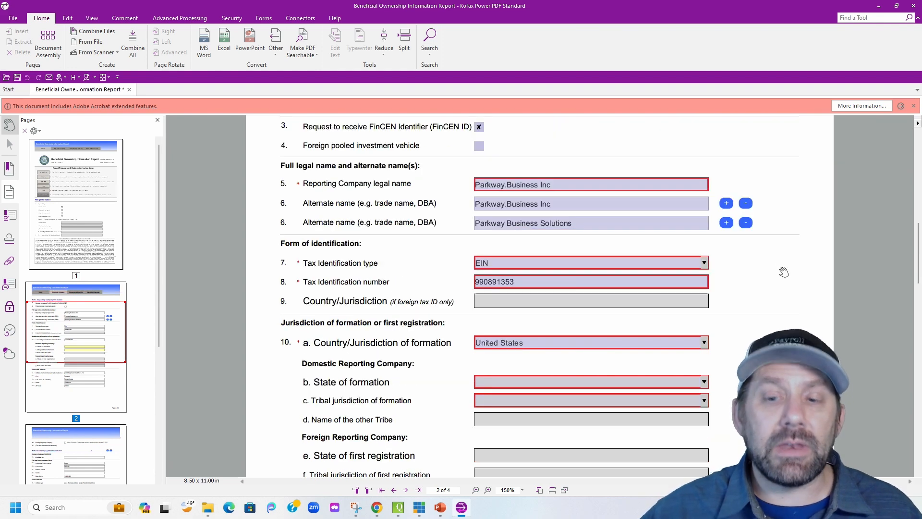
click(704, 263)
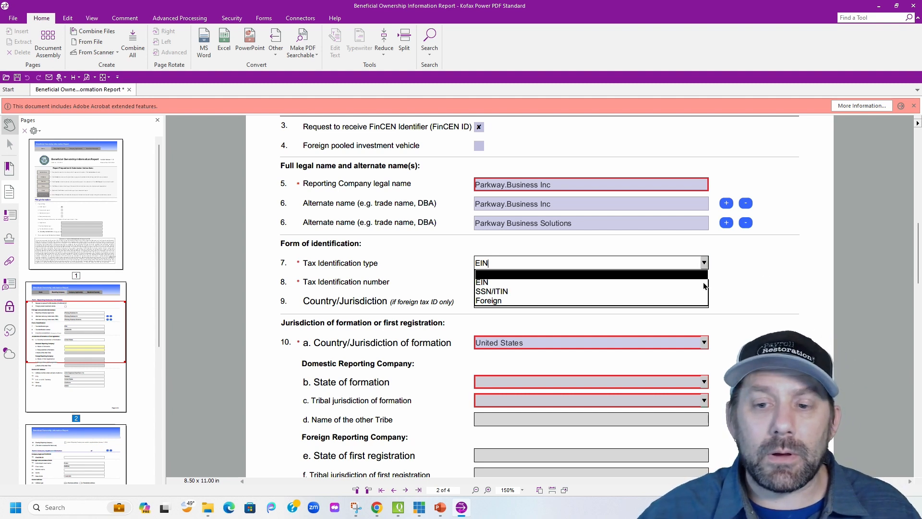
click(670, 283)
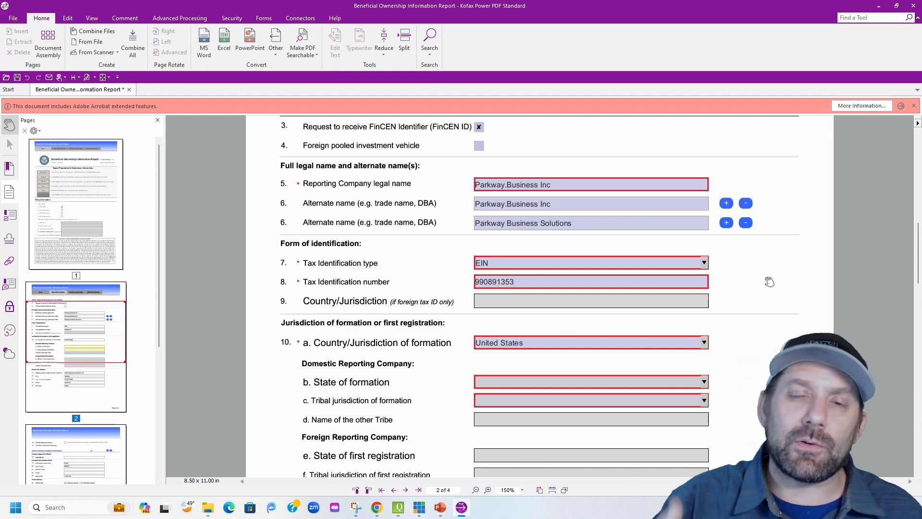
Step: Check the options for the country of formation and set the domestic reporting company's state of formation to California
scroll(766, 277, down, 3)
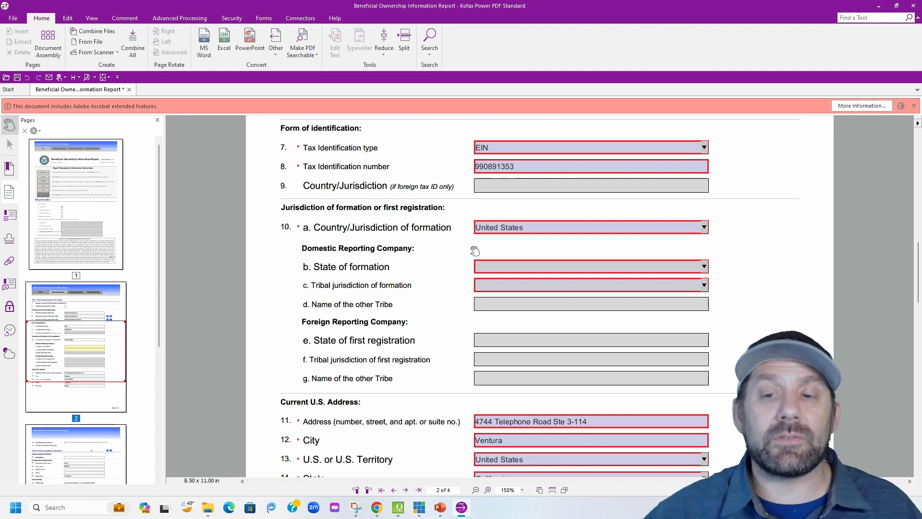
click(704, 227)
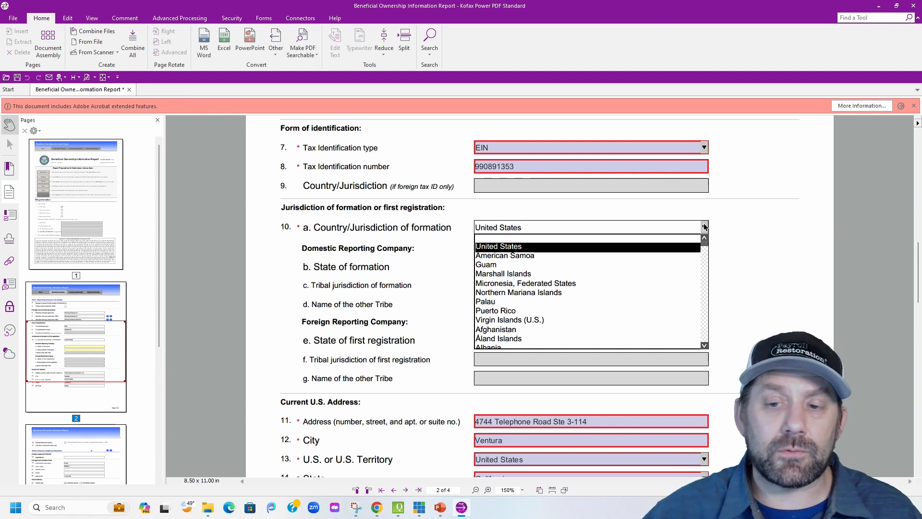
click(728, 237)
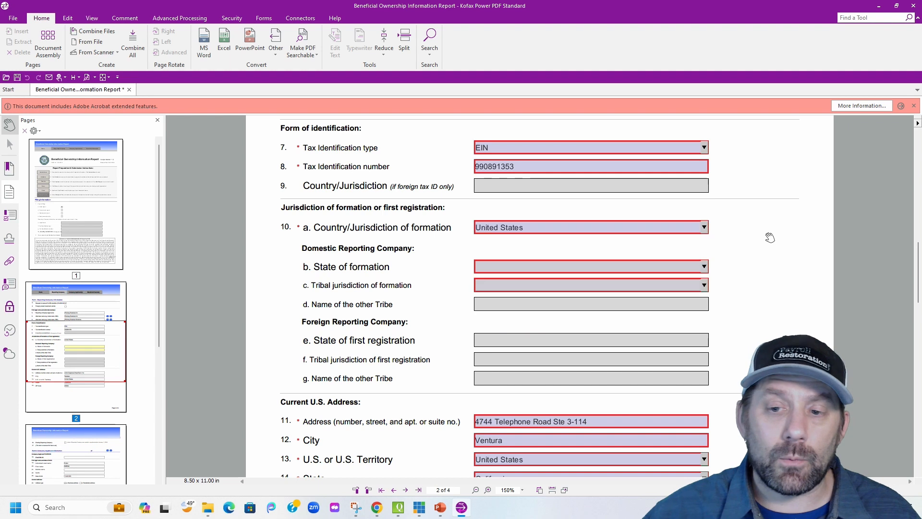
click(587, 266)
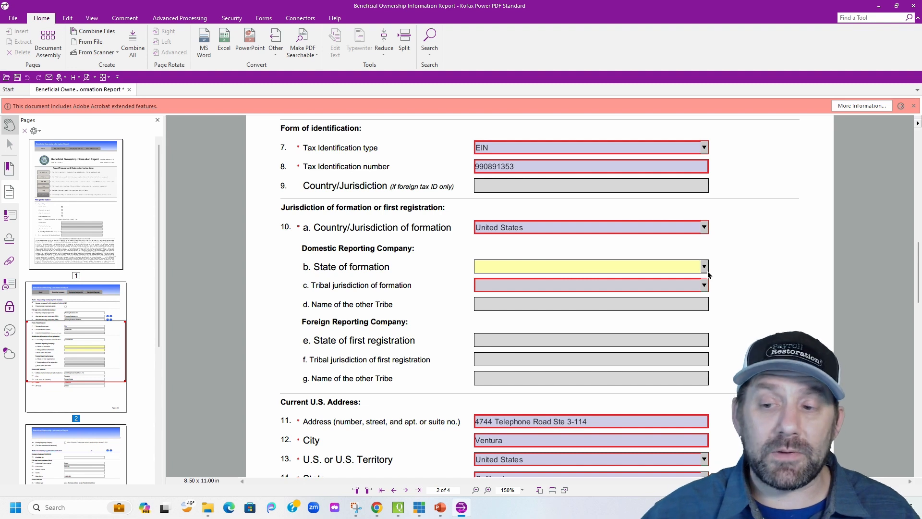
click(705, 266)
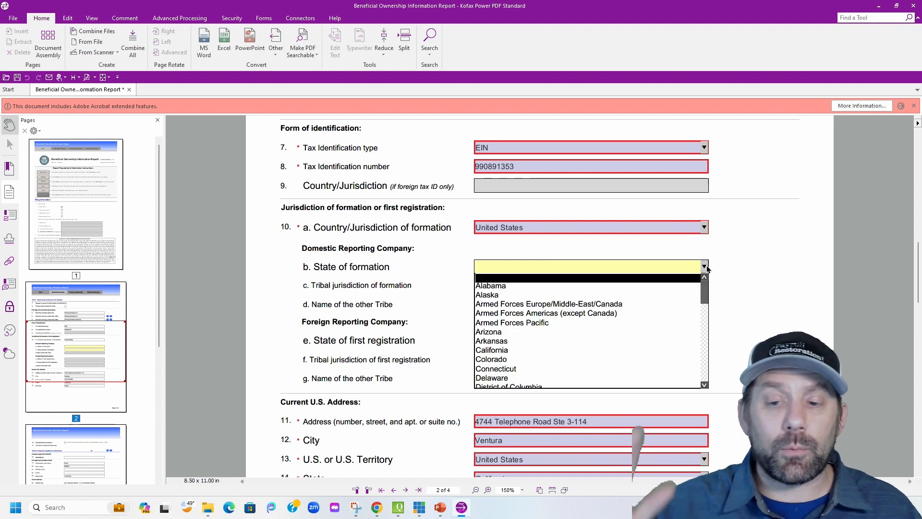
key(c)
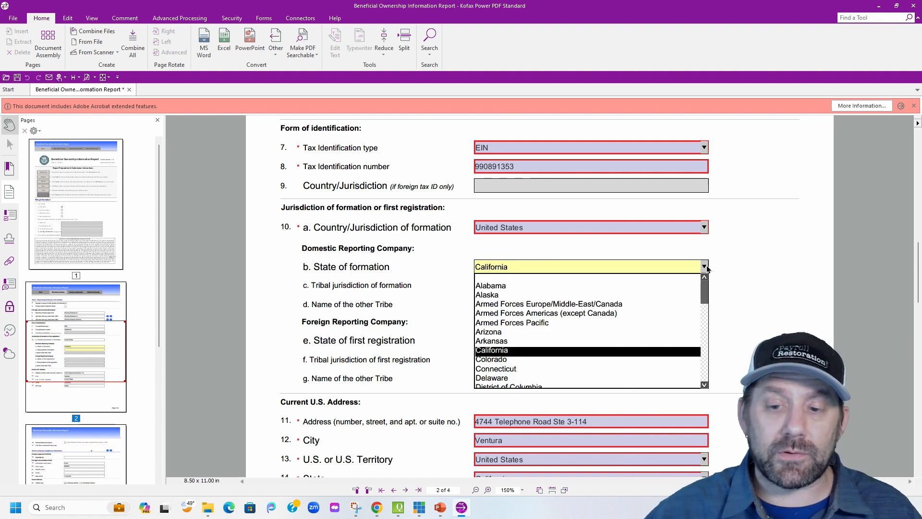
click(518, 350)
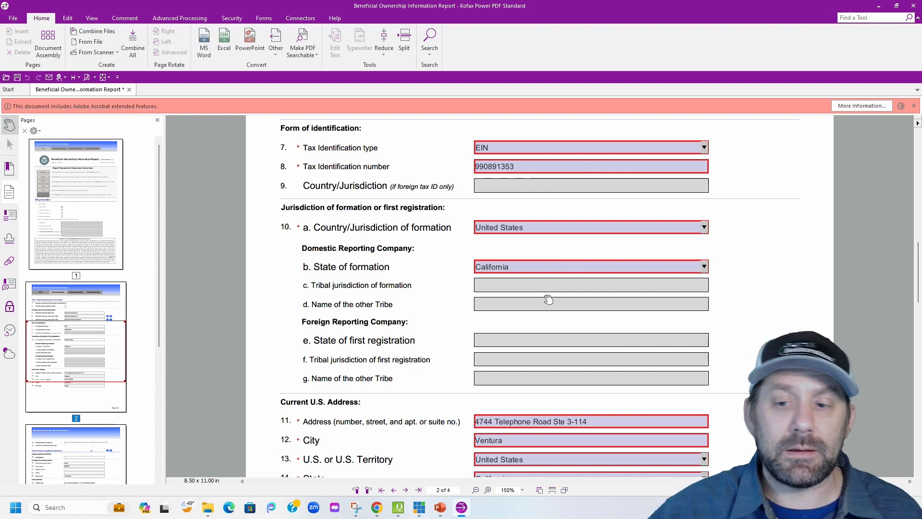
Step: Review the company's jurisdiction and current U.S. address entries and the Company Applicant Information in Part II
scroll(548, 300, down, 3)
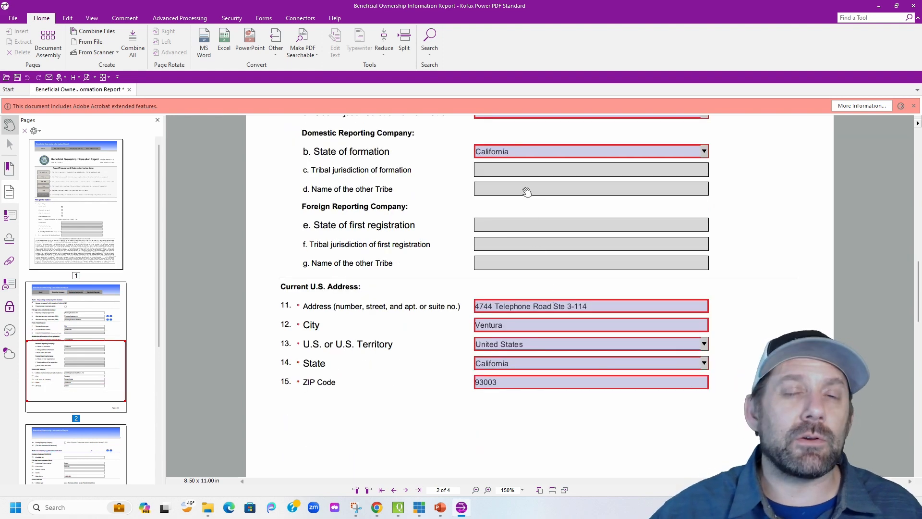
scroll(527, 192, up, 3)
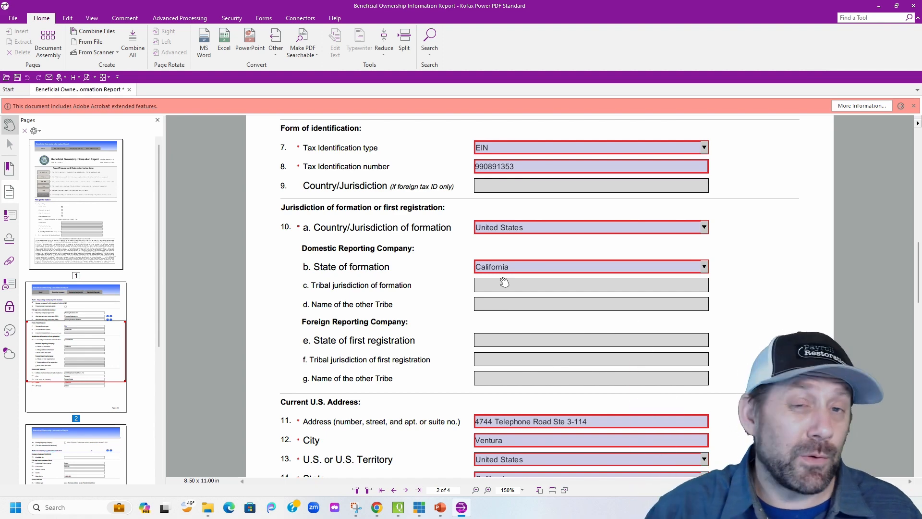
scroll(518, 288, down, 3)
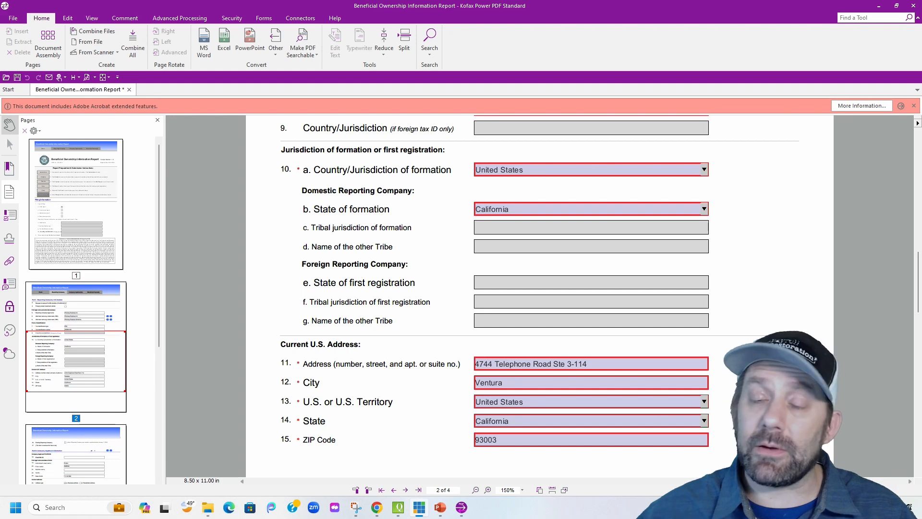
scroll(538, 298, down, 3)
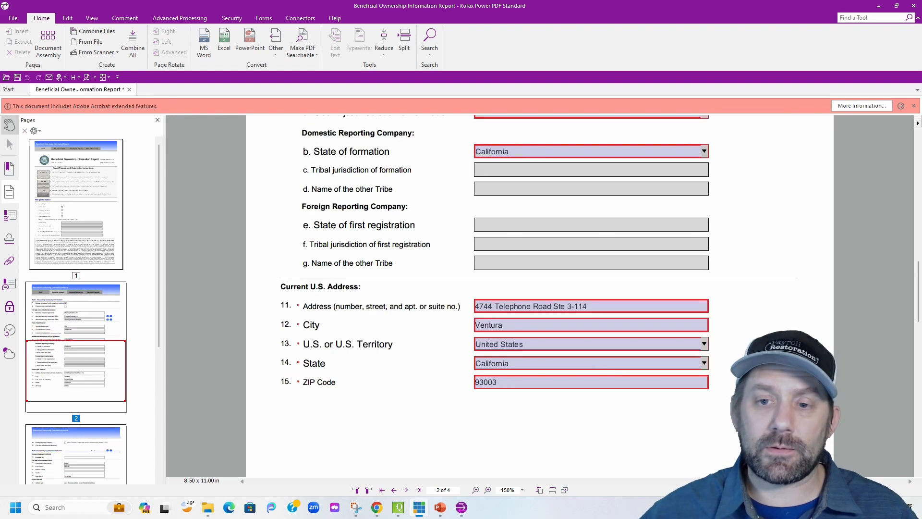
scroll(538, 298, down, 10)
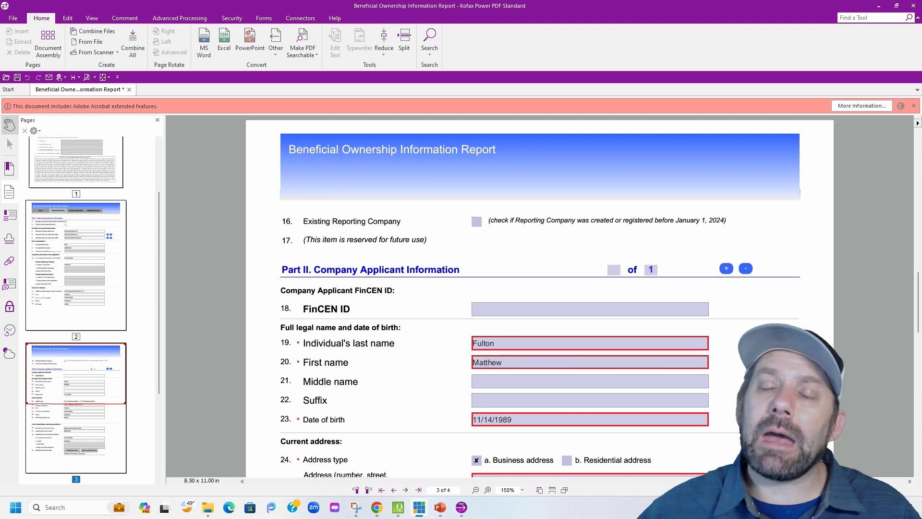
scroll(538, 298, down, 3)
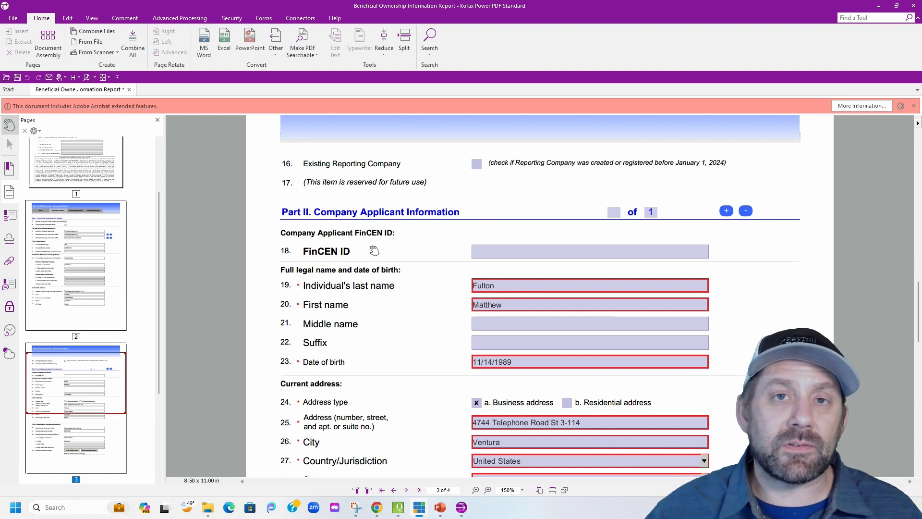
Step: Add a second Company Applicant page to Part II of the report
click(507, 250)
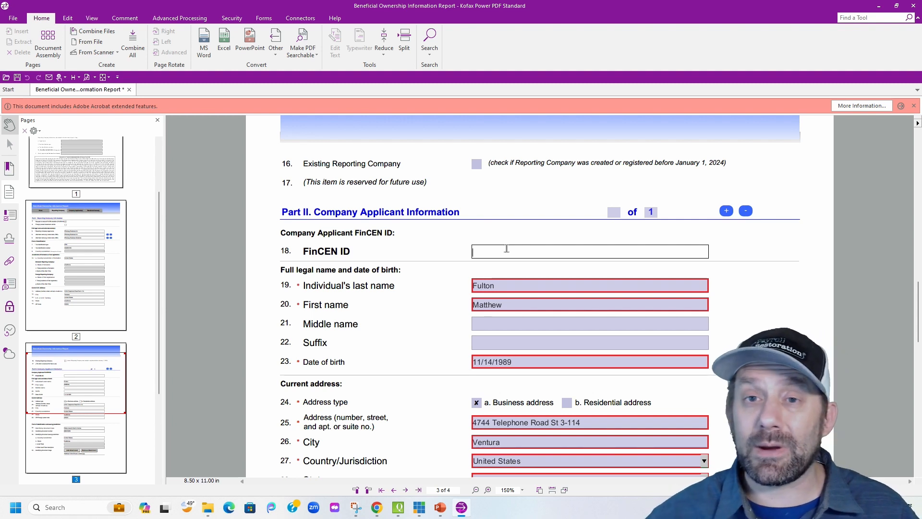
click(726, 212)
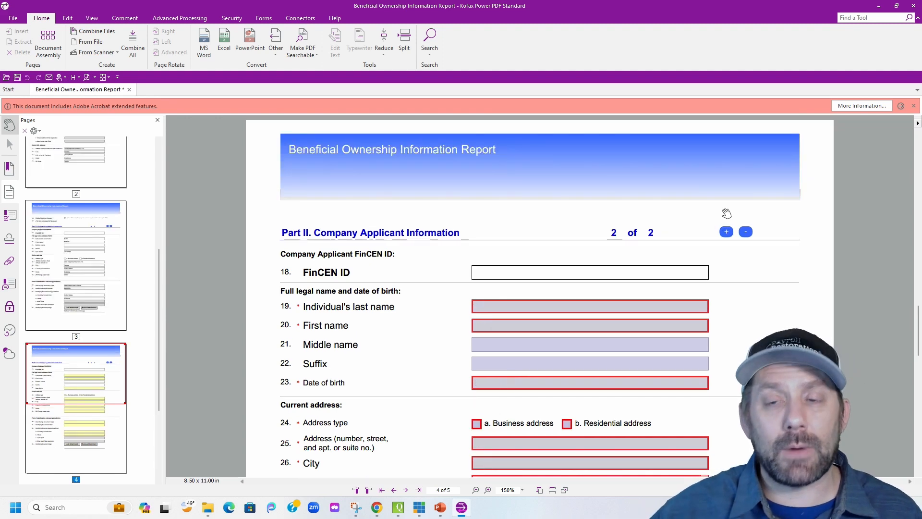
scroll(702, 353, up, 10)
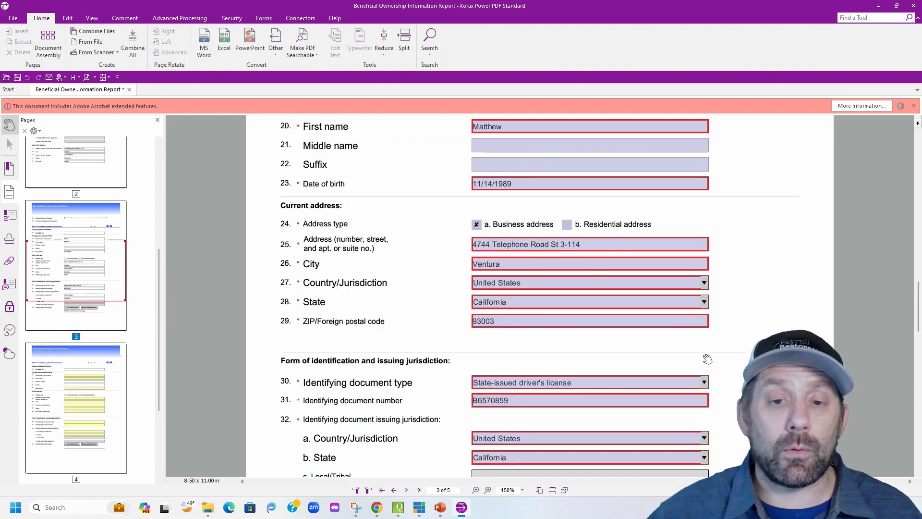
scroll(708, 359, down, 3)
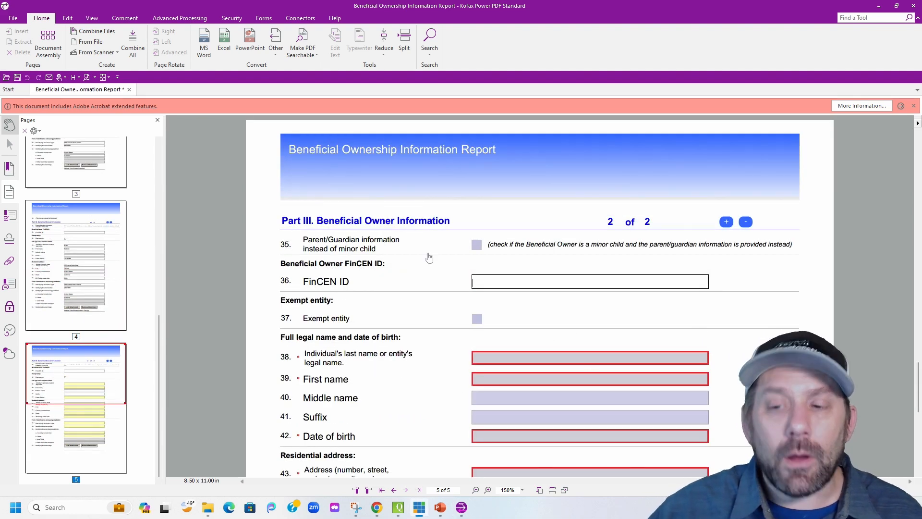
Step: Delete the additional Beneficial Owner Information page from Part III
click(582, 182)
click(747, 223)
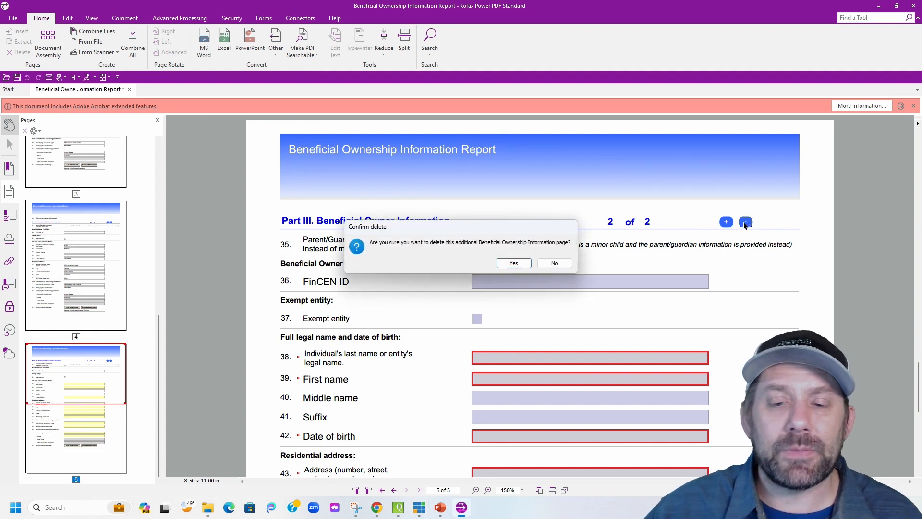
click(528, 265)
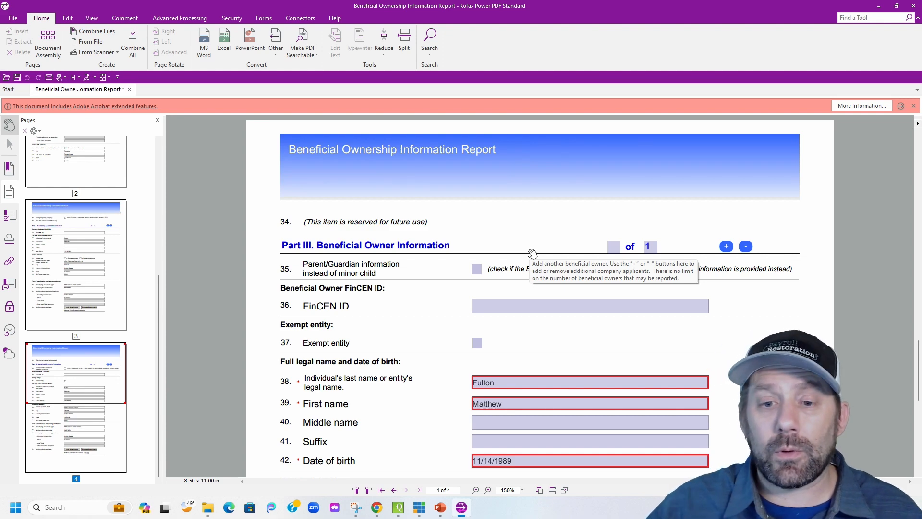
Step: Review the Existing Reporting Company item and the company applicant's FinCEN ID, name, birth date and address entries in Part II
scroll(574, 248, up, 8)
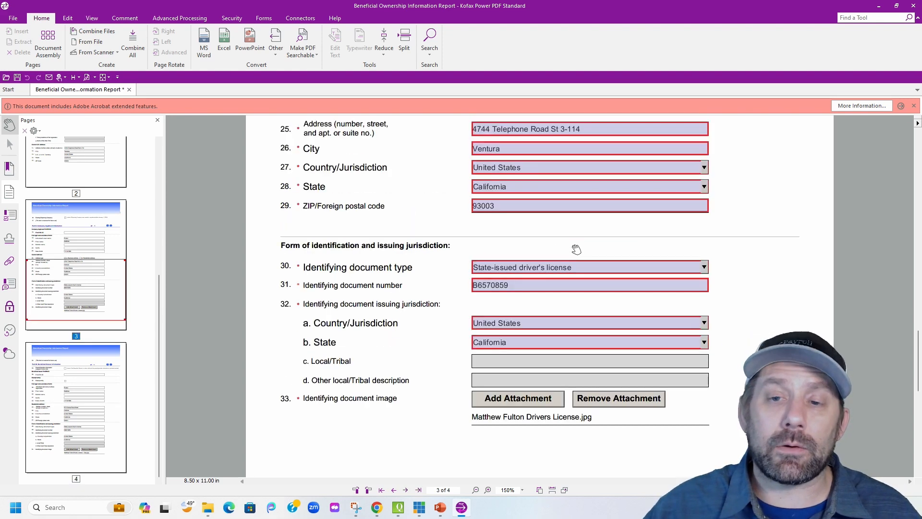
scroll(573, 246, up, 8)
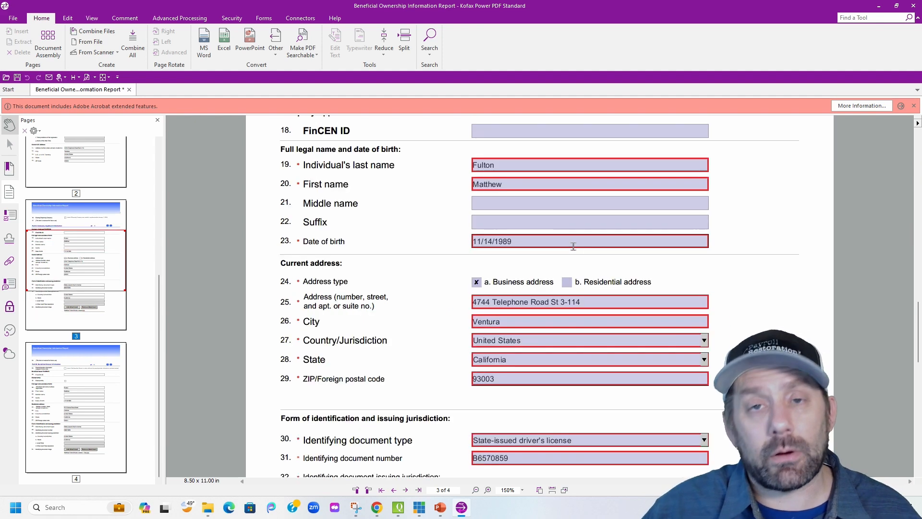
scroll(573, 246, up, 3)
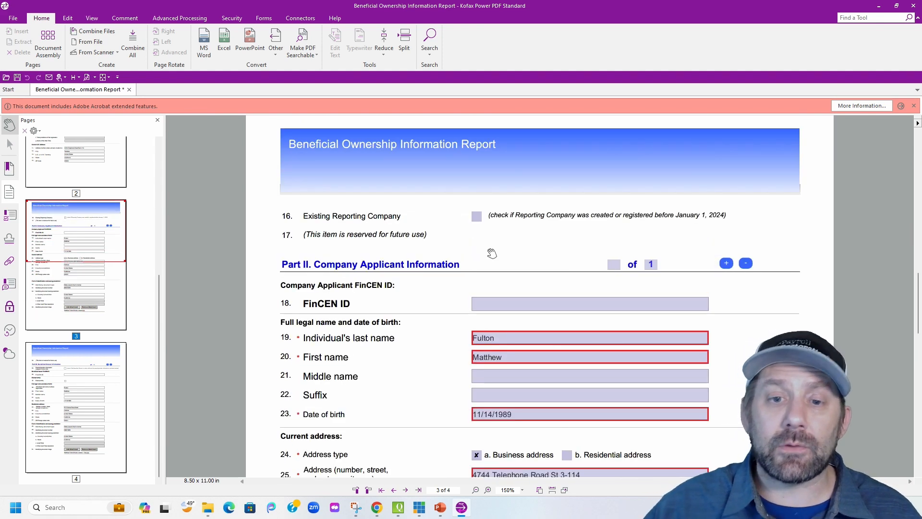
mouse_move(478, 219)
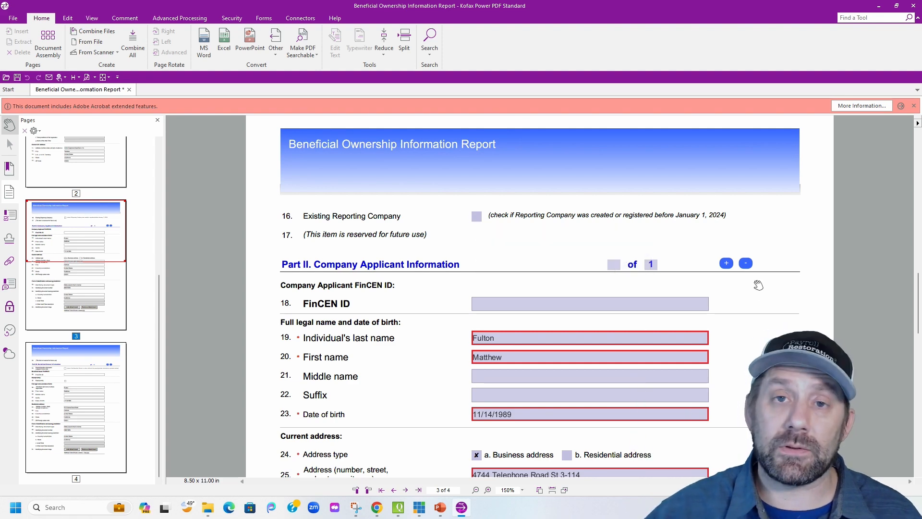
scroll(767, 309, down, 1)
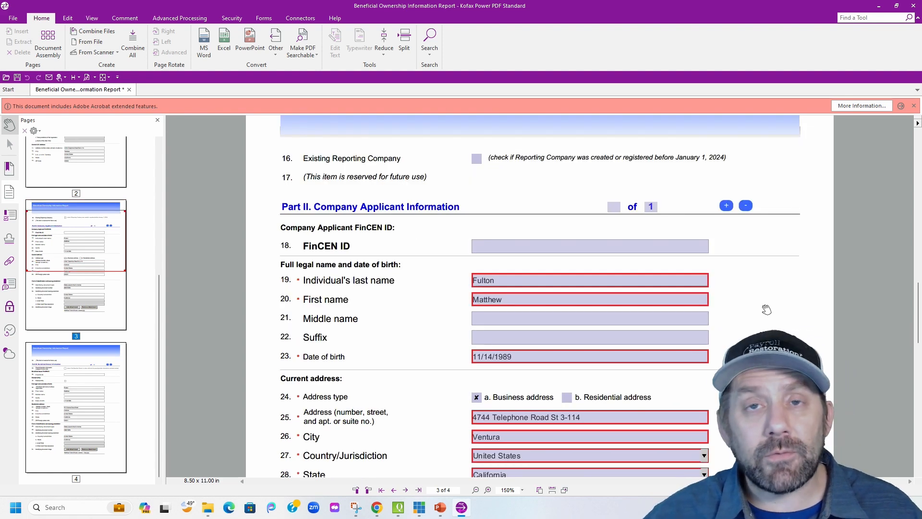
scroll(756, 310, down, 1)
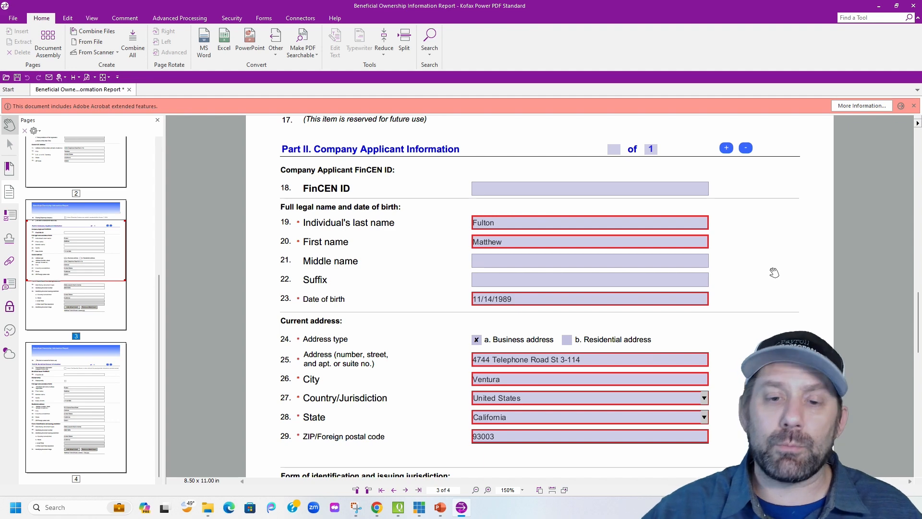
Step: Select State-issued driver's license as the company applicant's identifying document type in item 30
scroll(764, 272, down, 4)
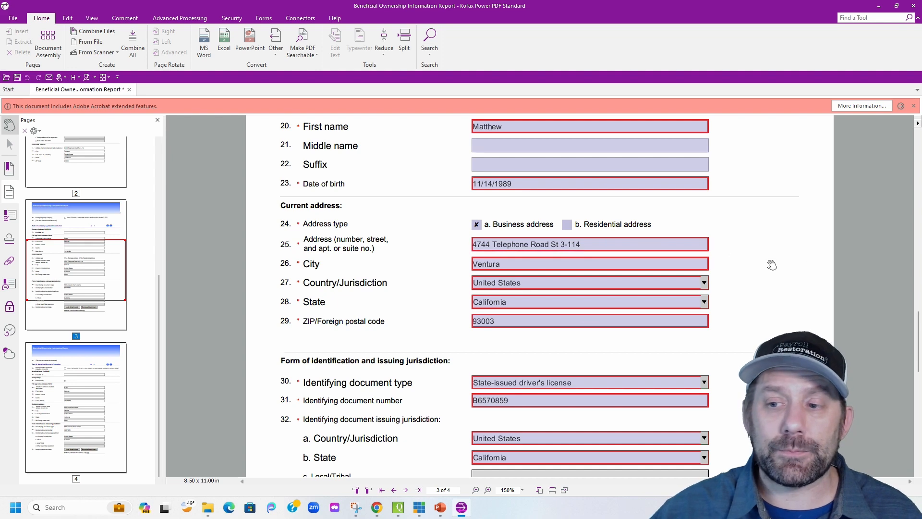
scroll(719, 298, down, 3)
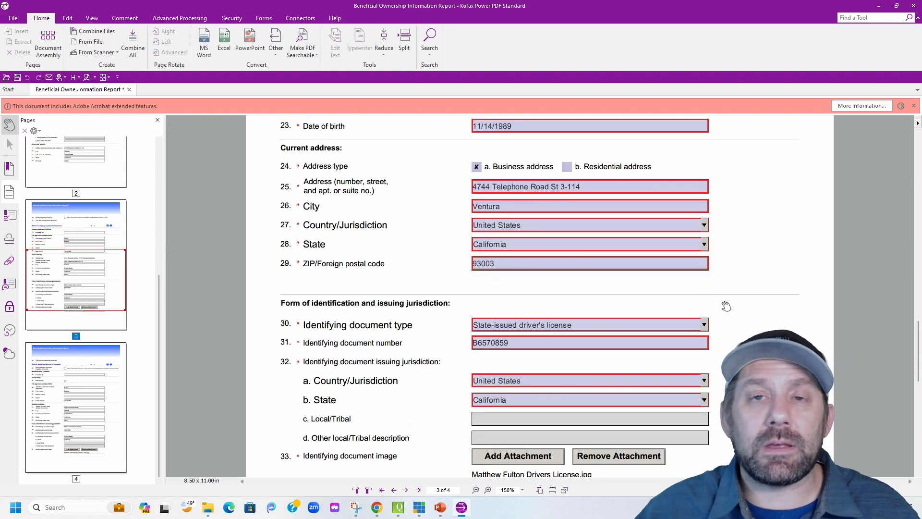
scroll(726, 308, down, 3)
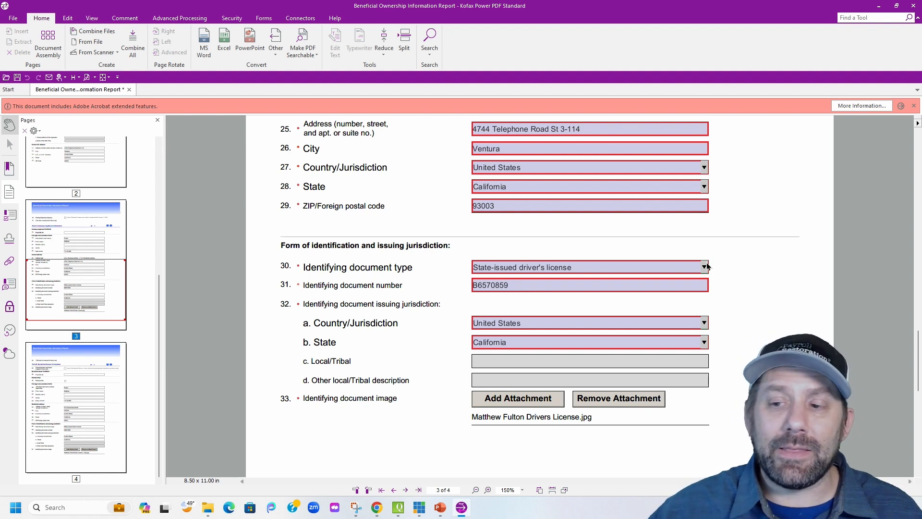
click(705, 267)
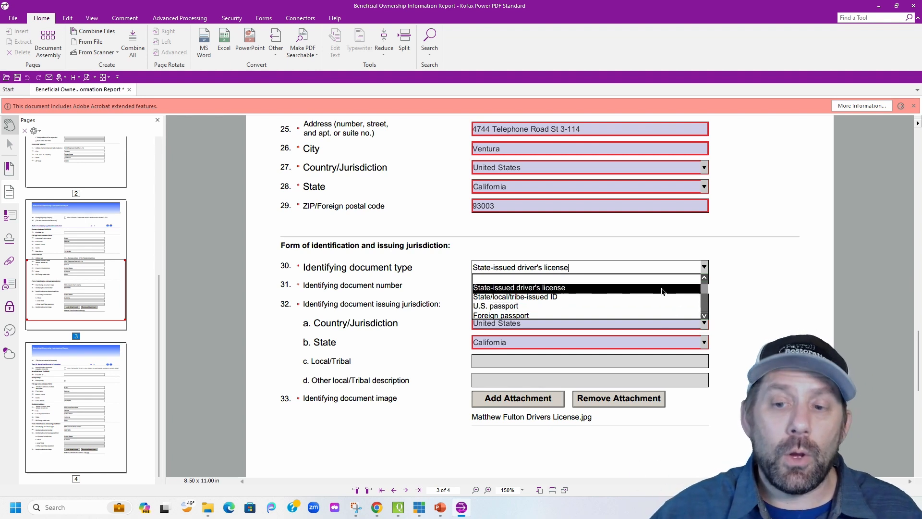
click(657, 289)
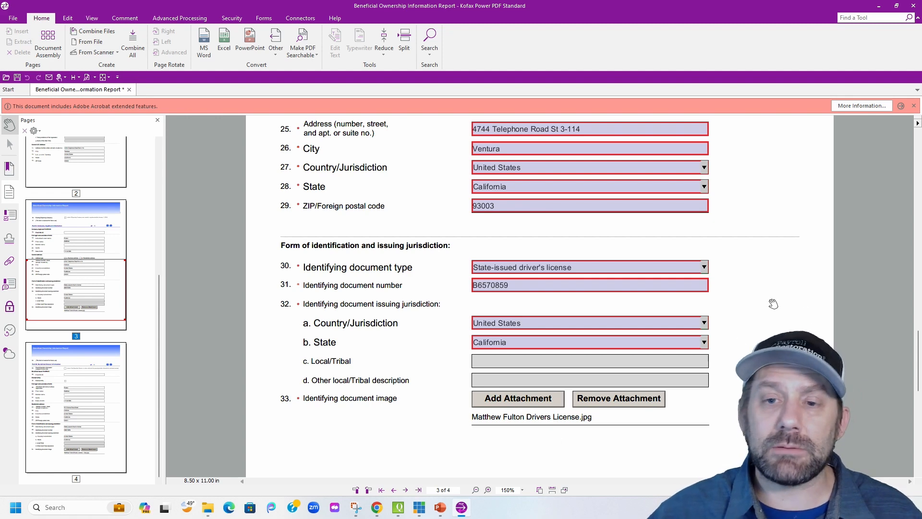
Step: Review the applicant's identification entries and the Part III beneficial owner's name, residential address, identifying document and attached image entries
scroll(772, 329, down, 3)
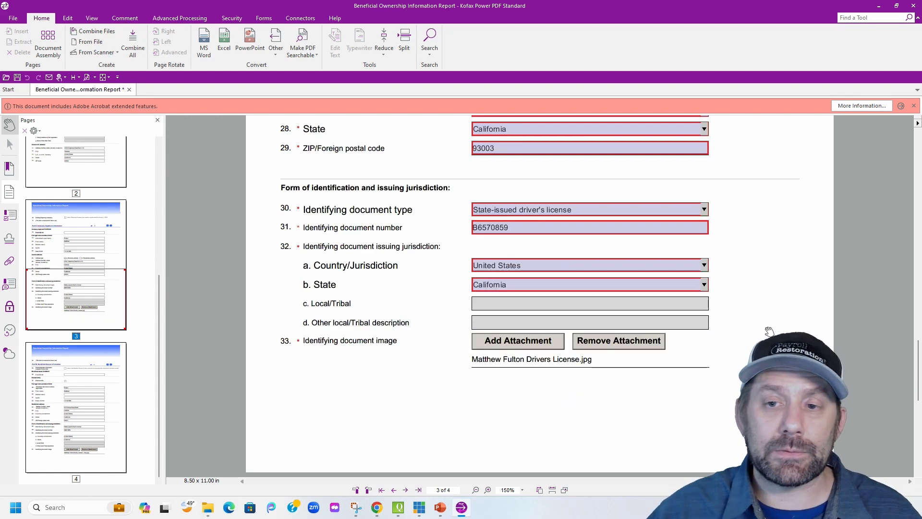
scroll(768, 332, down, 3)
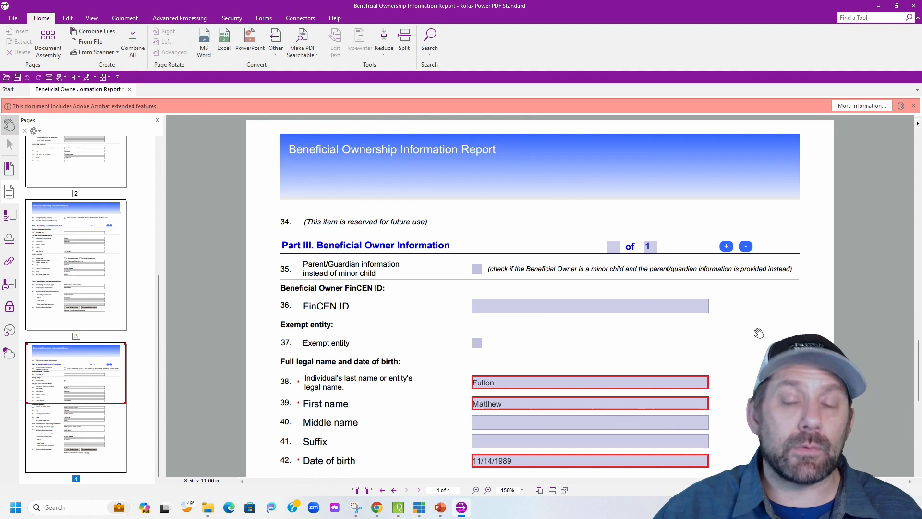
scroll(755, 338, down, 2)
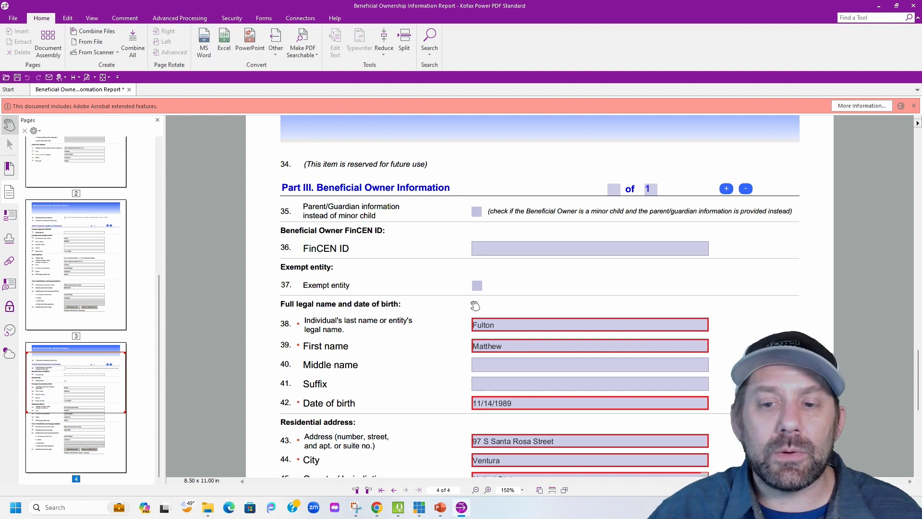
mouse_move(476, 287)
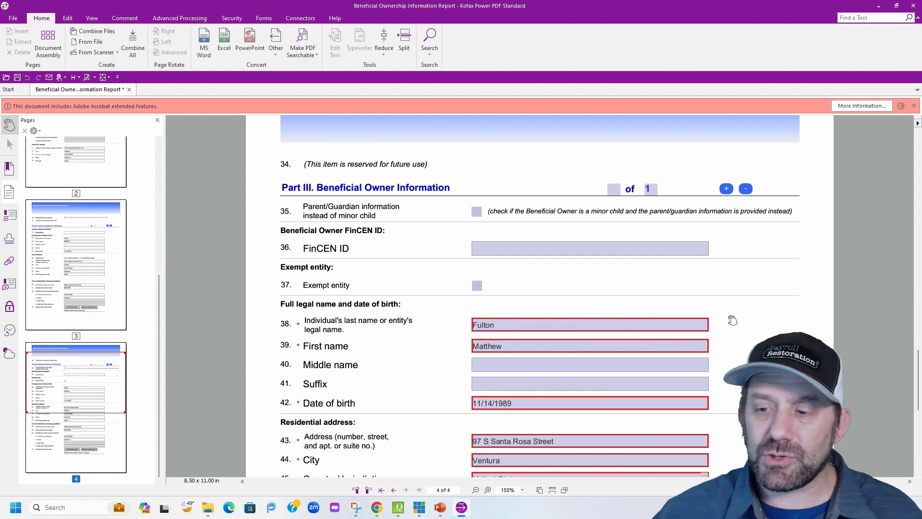
scroll(762, 314, down, 3)
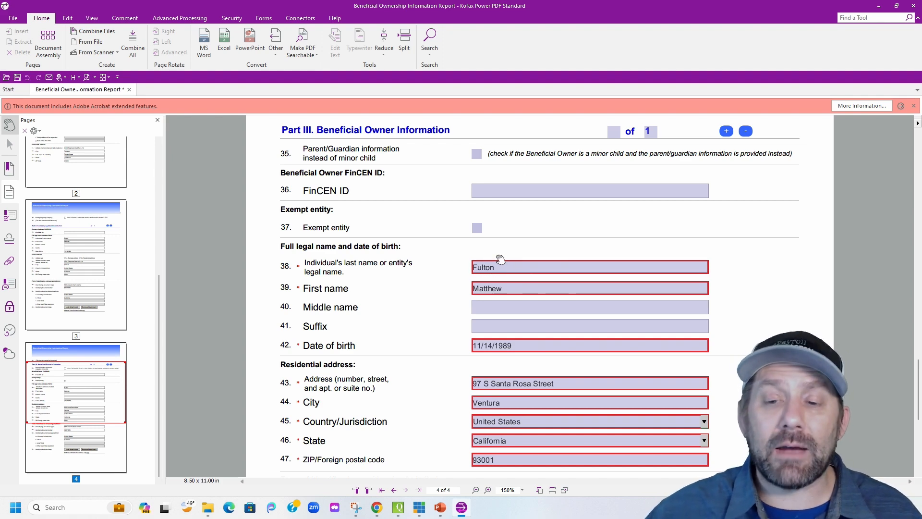
scroll(557, 308, down, 3)
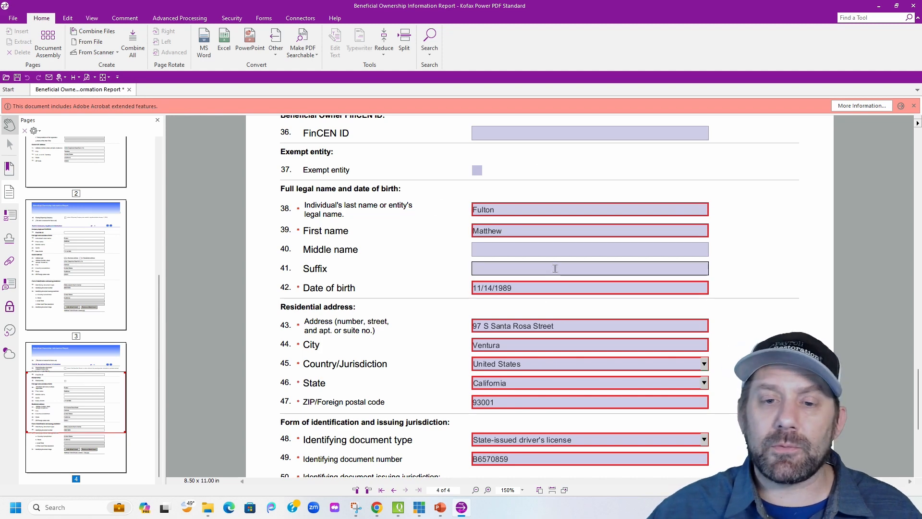
scroll(749, 269, down, 6)
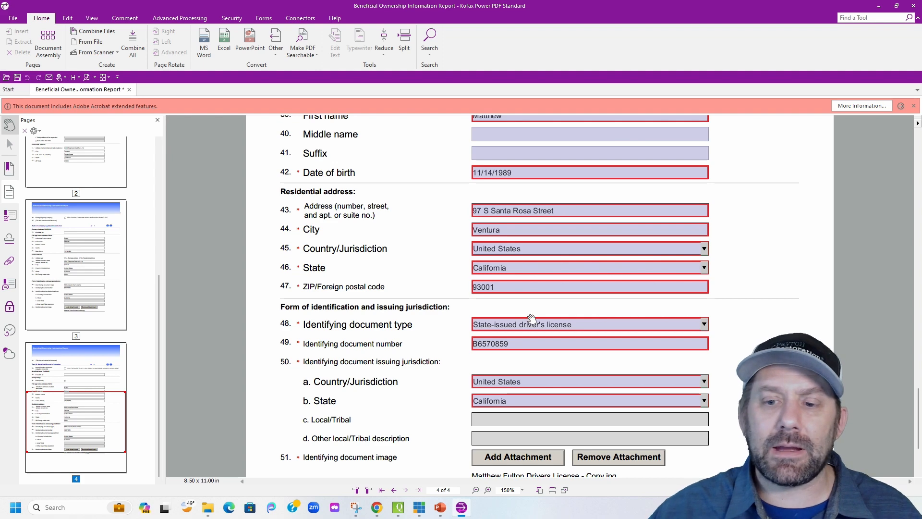
scroll(532, 318, down, 3)
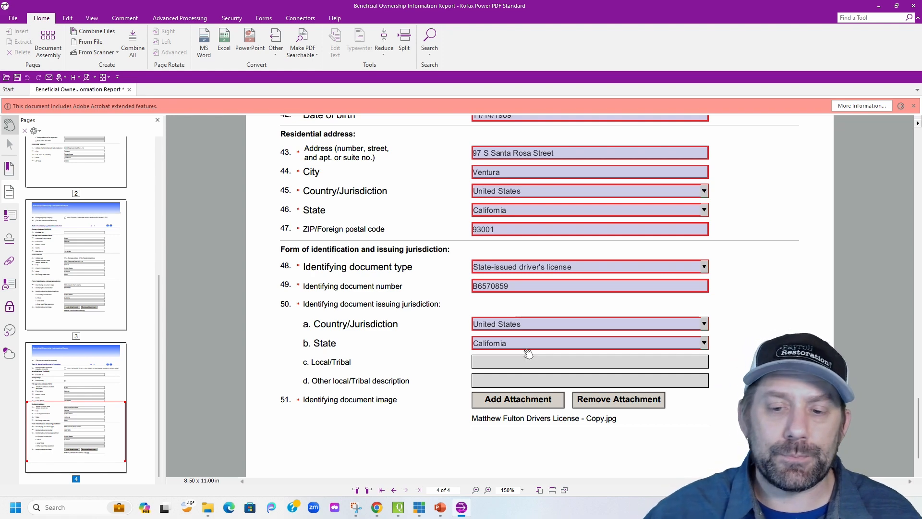
scroll(502, 339, down, 1)
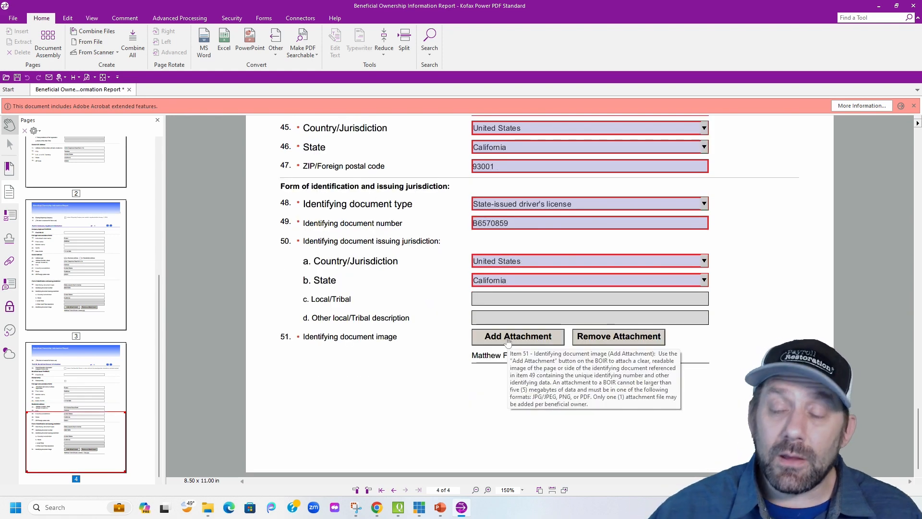
Step: Validate the completed report from the instructions on its first page and dismiss the validation message
scroll(529, 355, up, 5)
scroll(552, 359, up, 20)
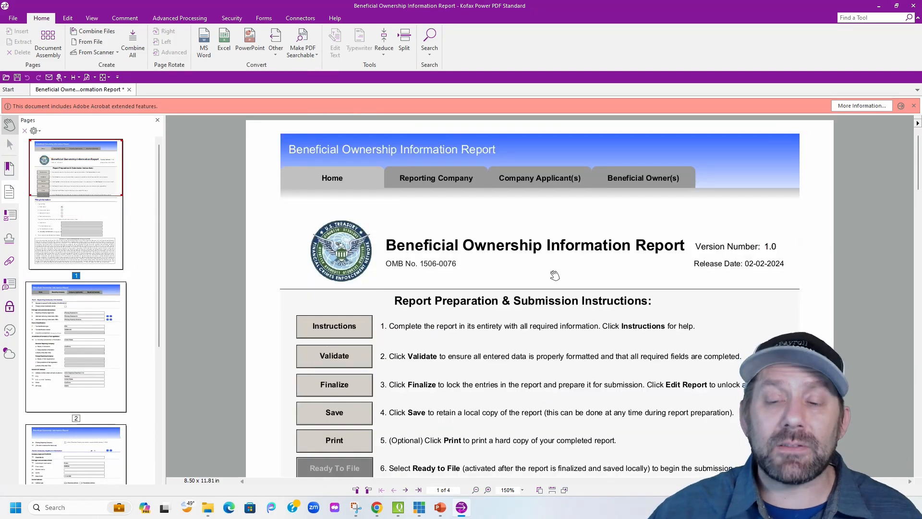
scroll(556, 278, down, 3)
scroll(557, 277, up, 3)
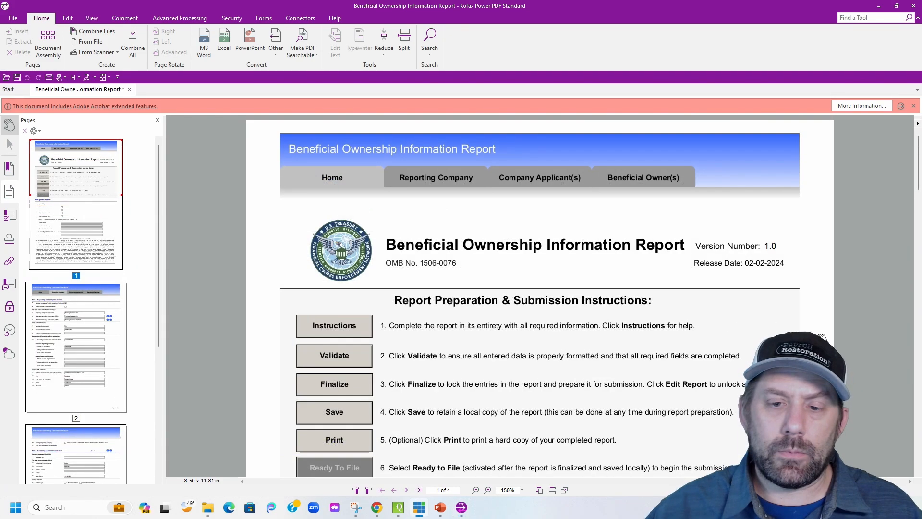
click(338, 358)
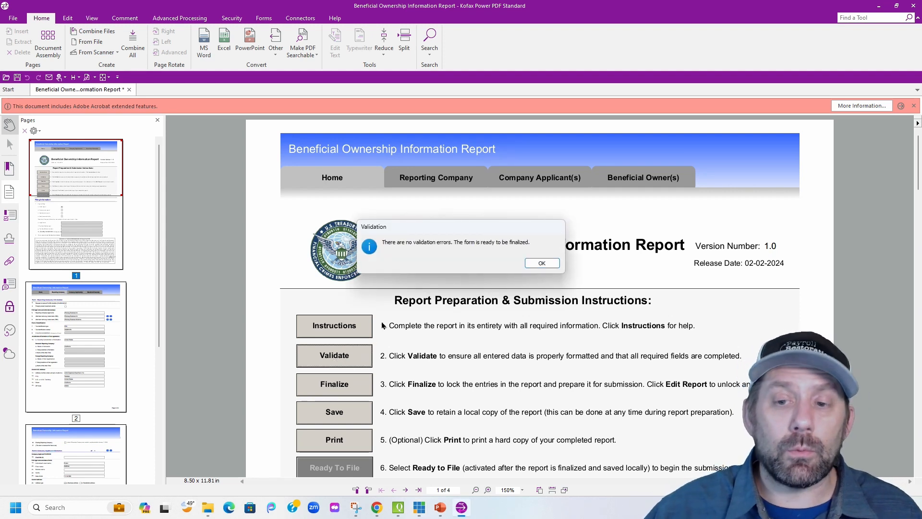
click(538, 263)
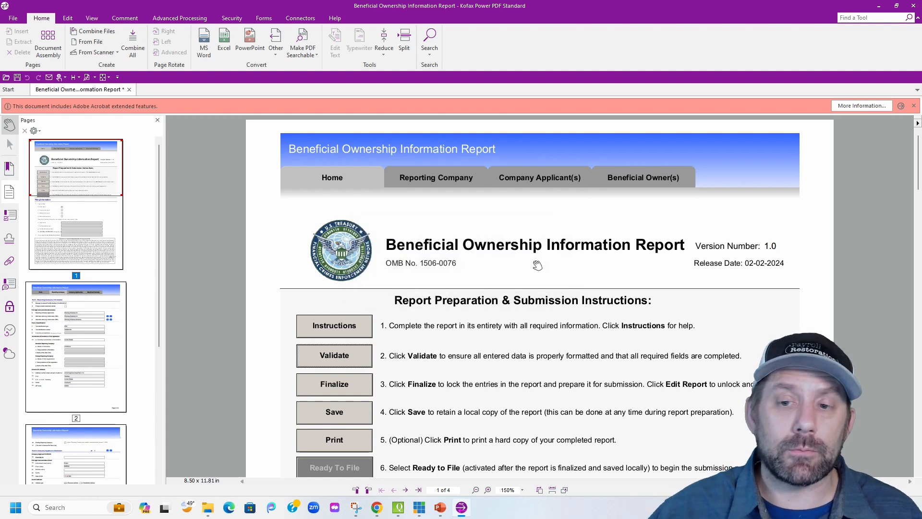
Step: Finalize the report to lock its entries for submission
click(325, 387)
click(643, 178)
click(436, 179)
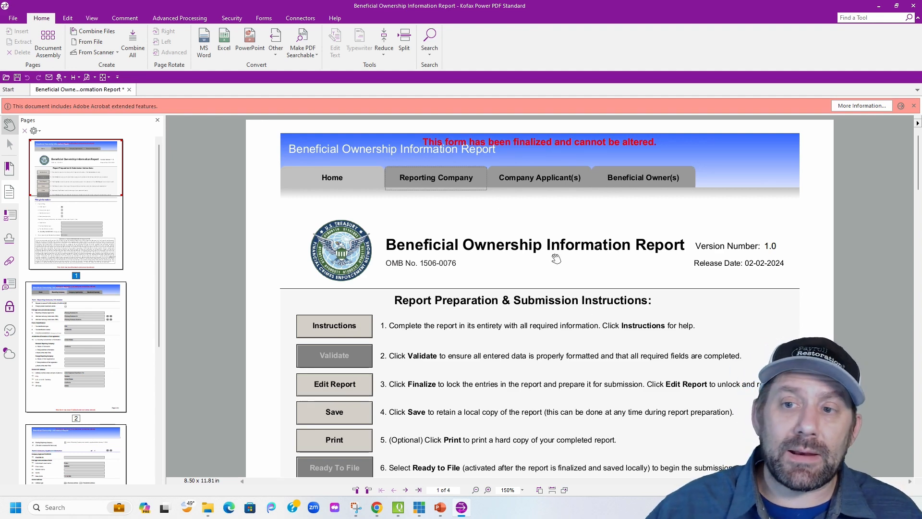
Step: Save a local copy of the finalized report as the PDF file BOIR EXAMPLE in the Downloads folder
scroll(523, 290, down, 3)
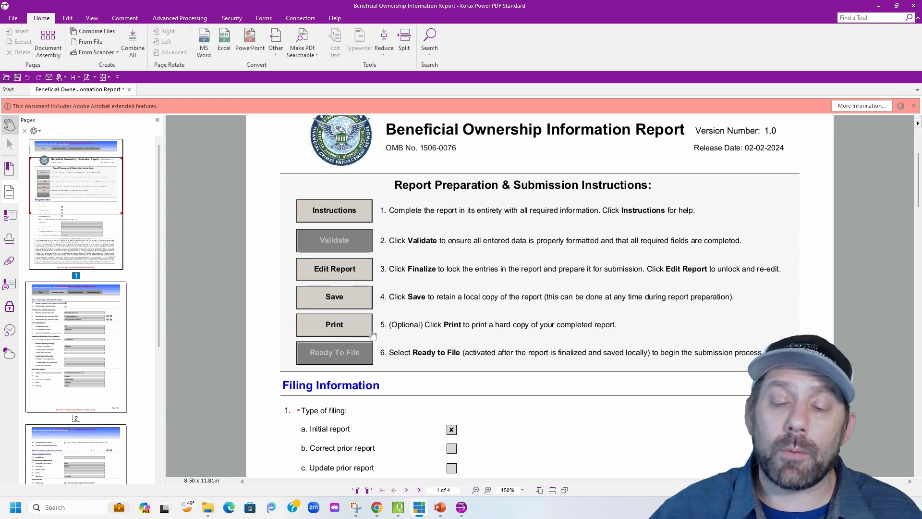
click(328, 295)
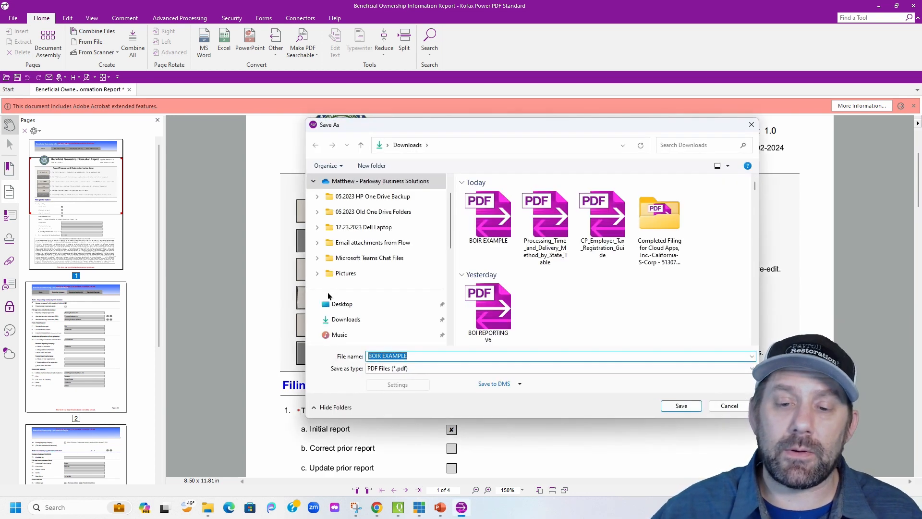
key(Escape)
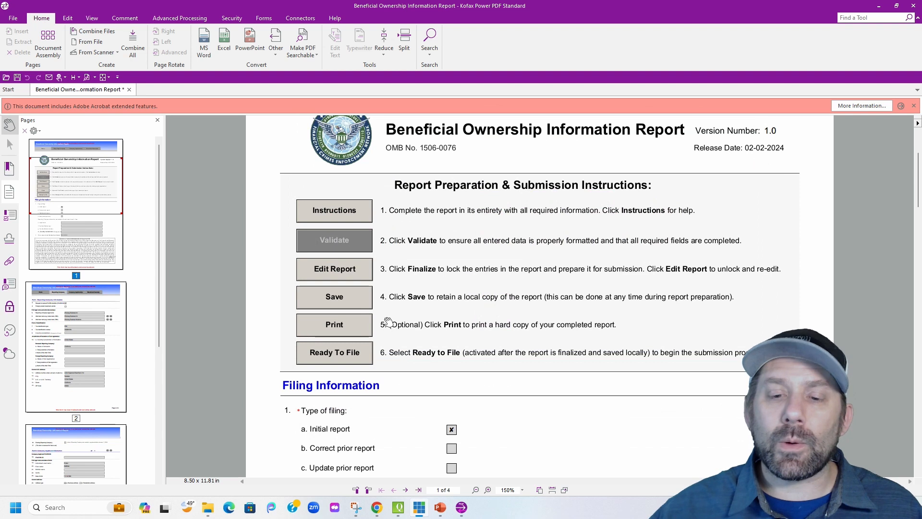
Step: Start filing the finalized report on the FinCEN website and attach the PDF 02.04.2024 Cloud Apps, Inc Completed BOIR
click(338, 356)
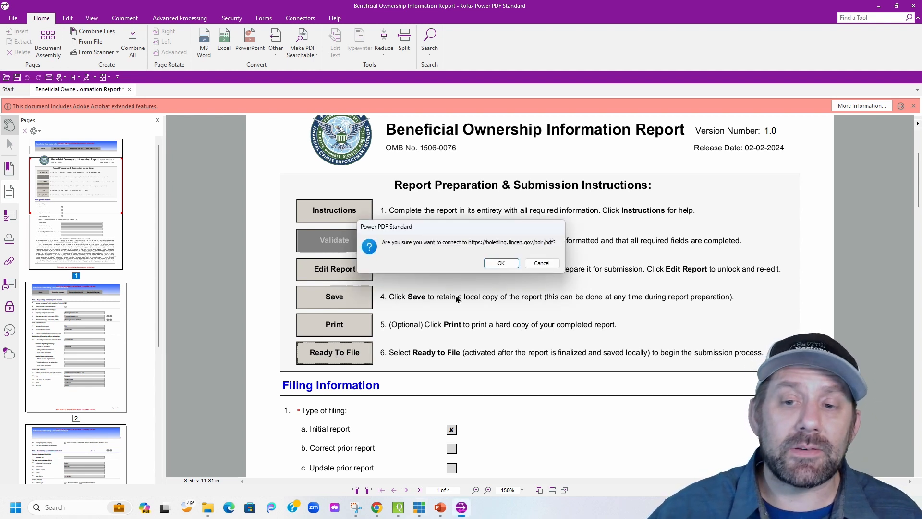
click(499, 264)
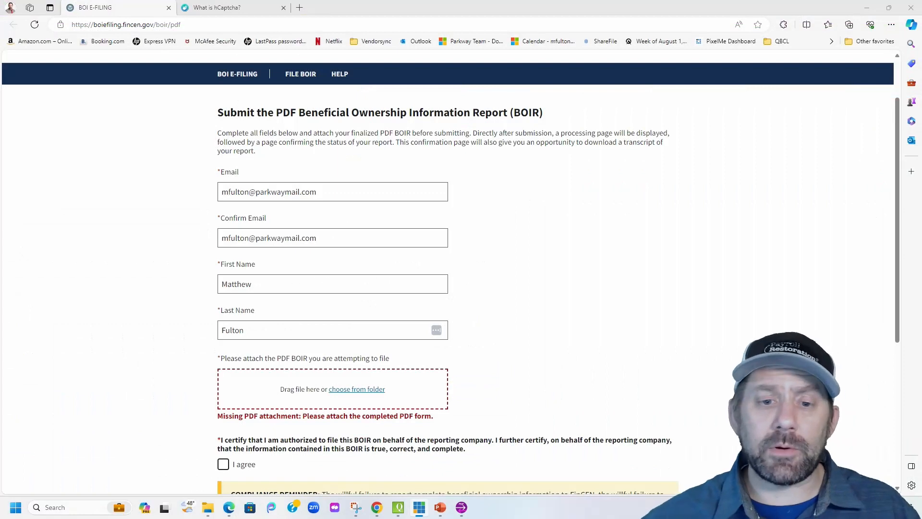
click(355, 391)
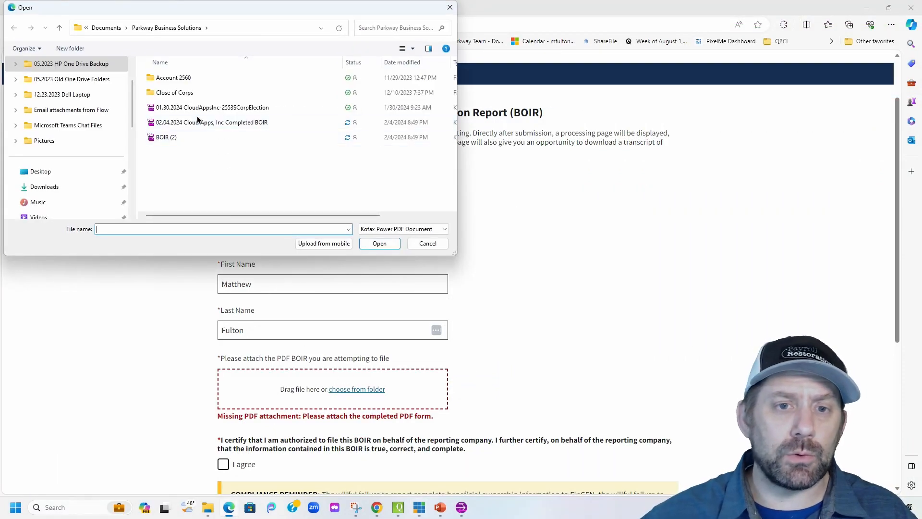
click(200, 125)
click(362, 242)
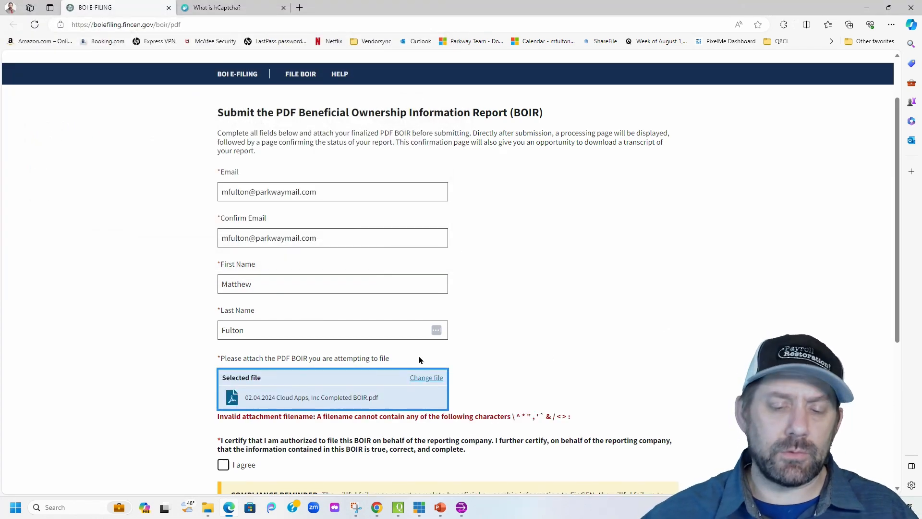
Step: Try to submit the attached PDF BOIR after agreeing to the certification and completing the human verification
scroll(665, 300, down, 3)
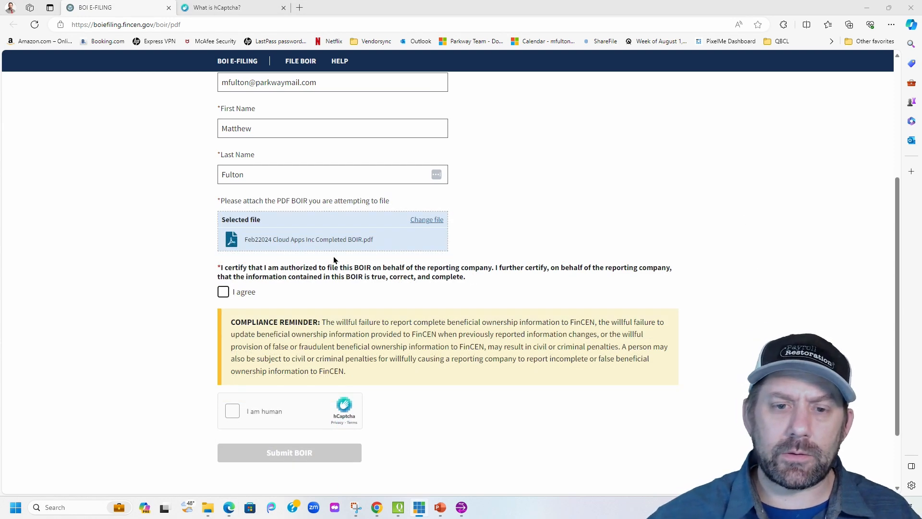
click(223, 293)
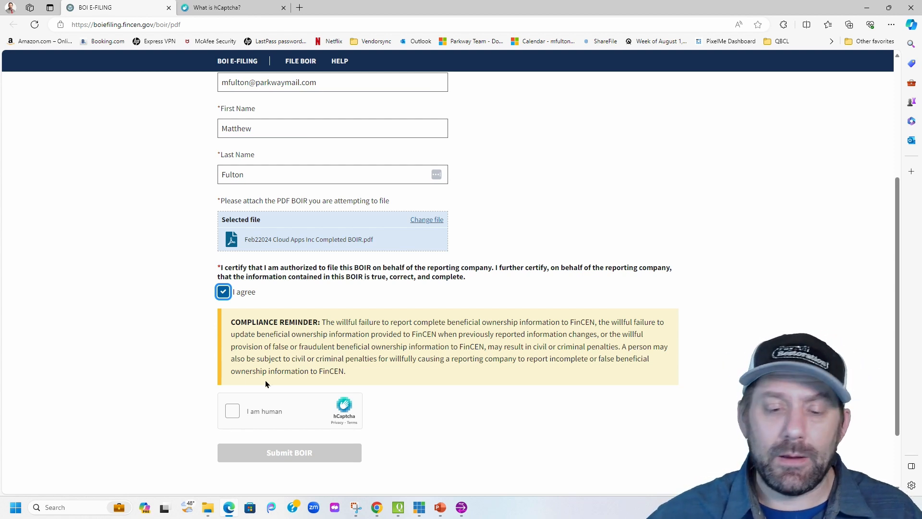
click(232, 412)
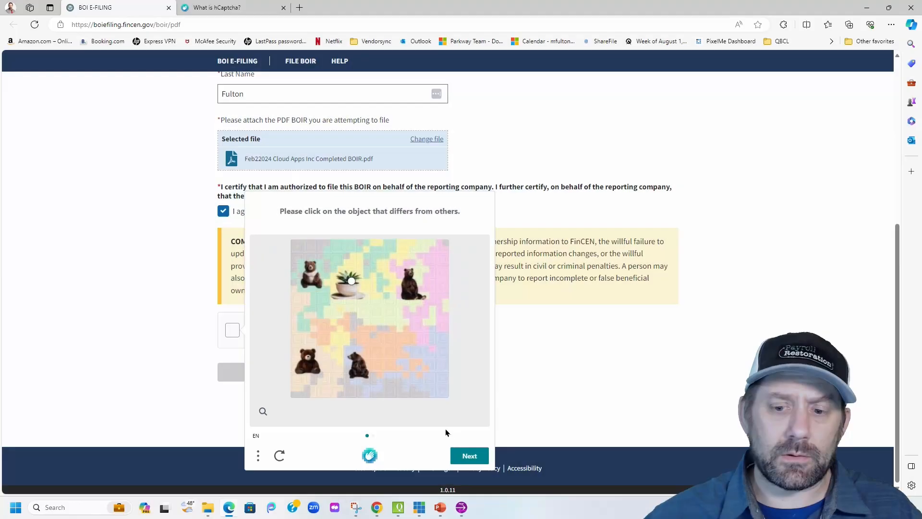
click(470, 460)
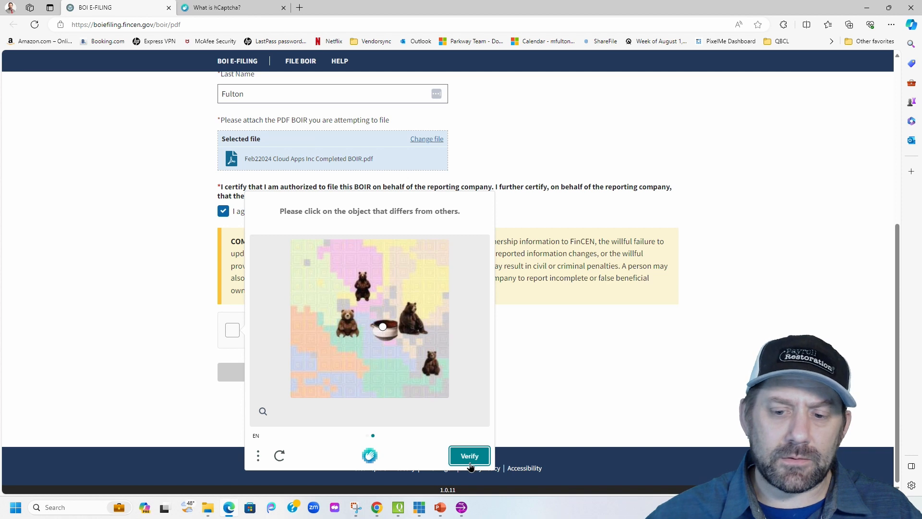
click(469, 462)
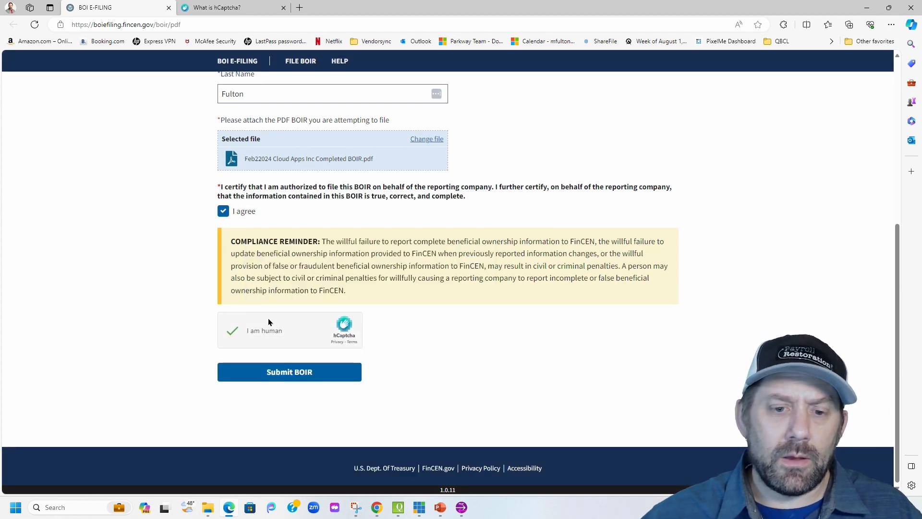
click(283, 379)
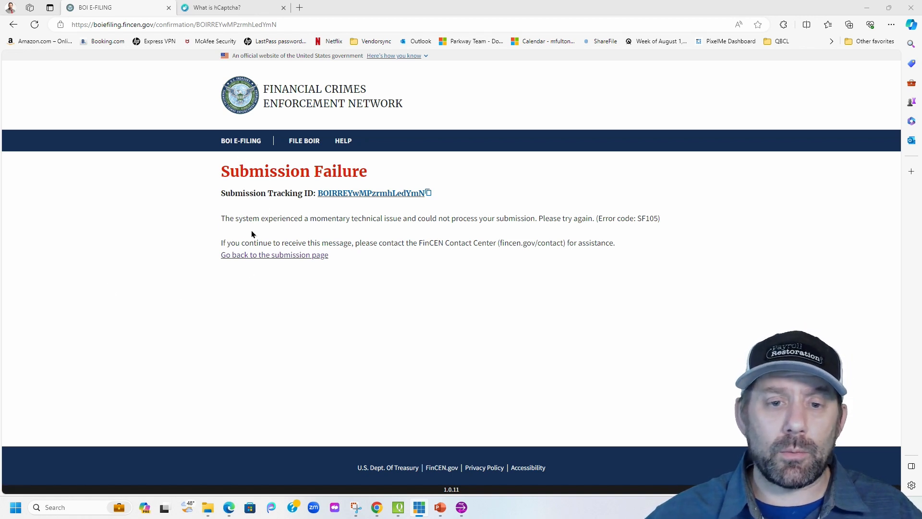
Step: Return to the filing method selection and start preparing an Online BOIR
click(256, 258)
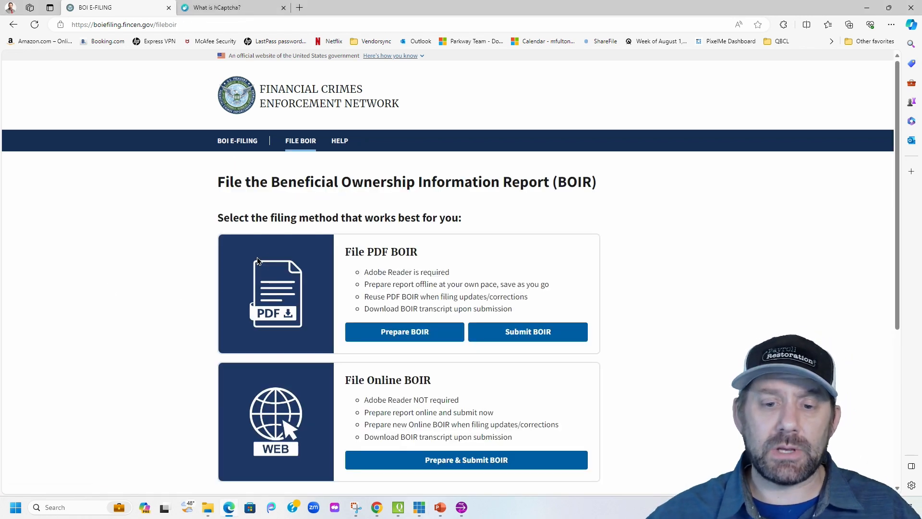
scroll(287, 275, down, 2)
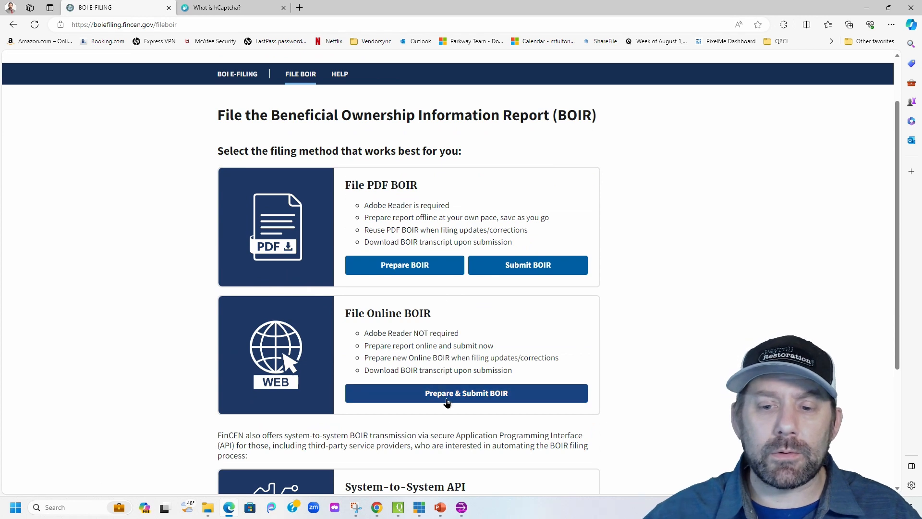
click(438, 399)
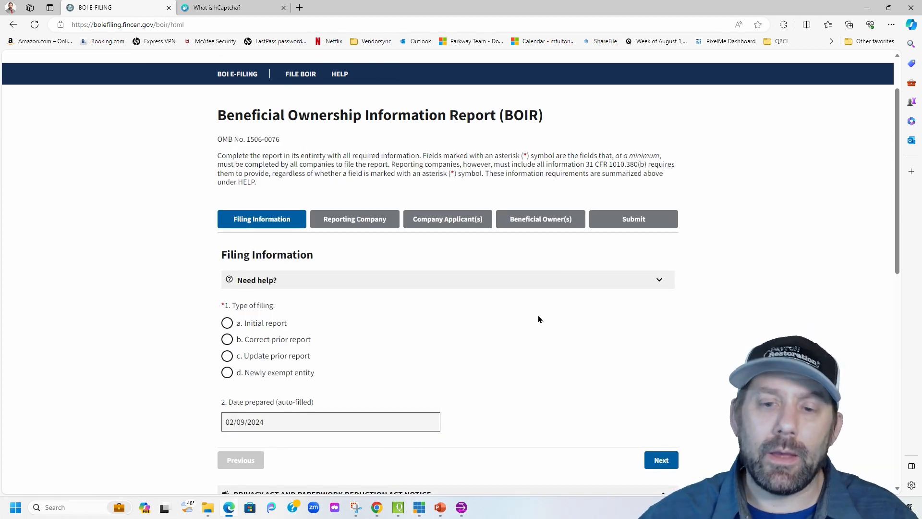
Step: Set the type of filing to Initial report and continue to the Reporting Company section
scroll(289, 287, down, 3)
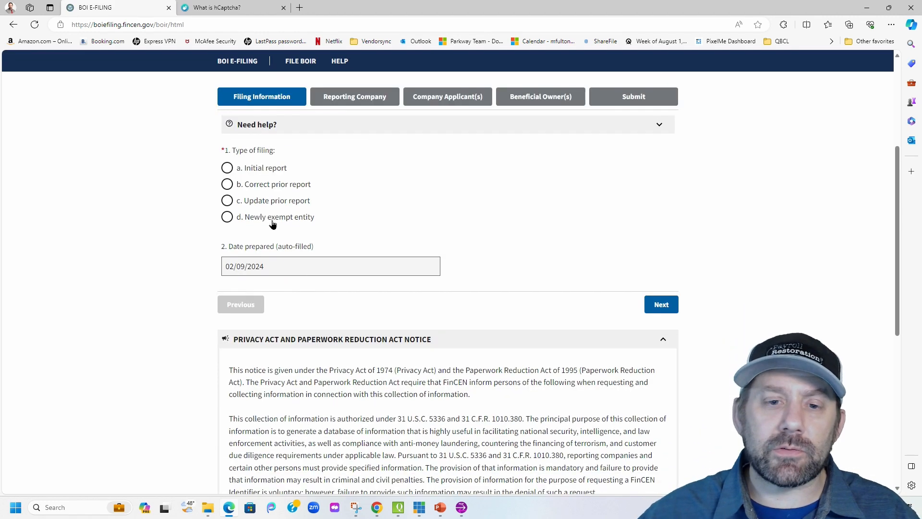
click(227, 168)
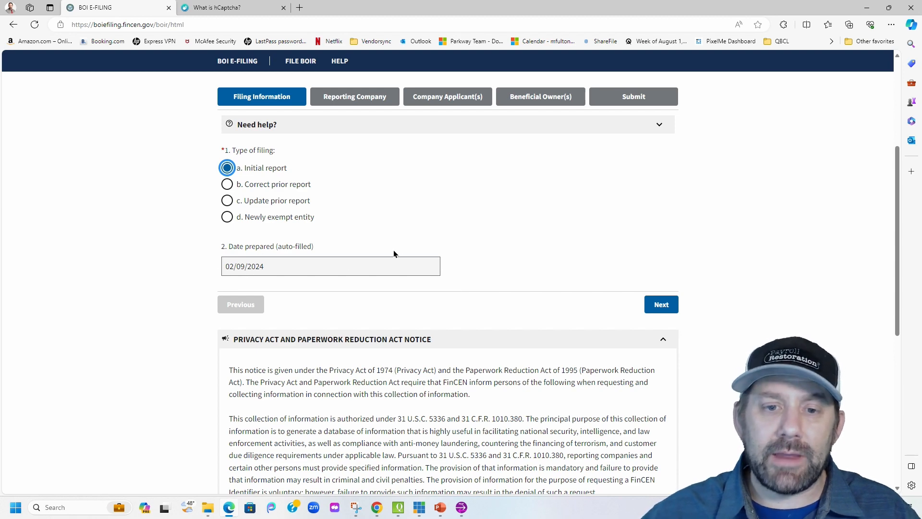
scroll(430, 201, down, 4)
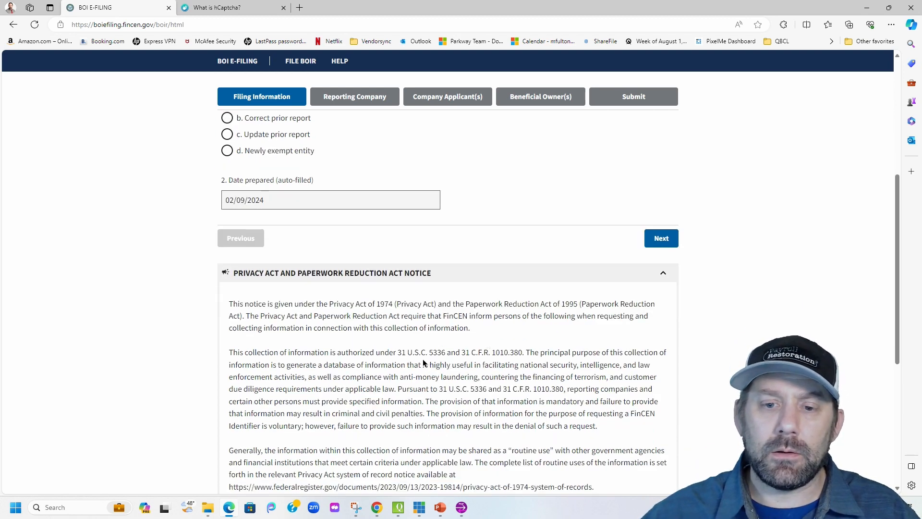
scroll(425, 351, down, 5)
scroll(657, 228, up, 8)
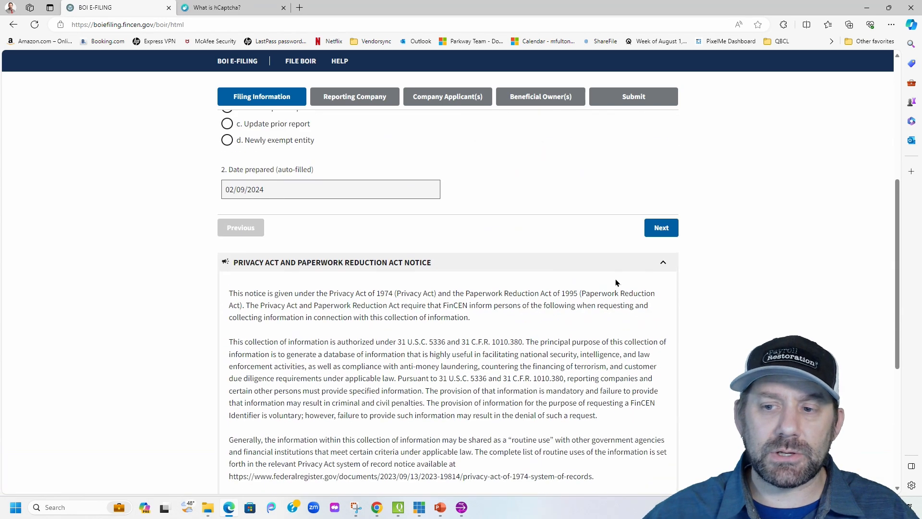
click(657, 228)
Step: Request a FinCEN ID for the reporting company and enter its legal name, Parkway.Business Inc, from the finalized PDF
scroll(655, 227, up, 2)
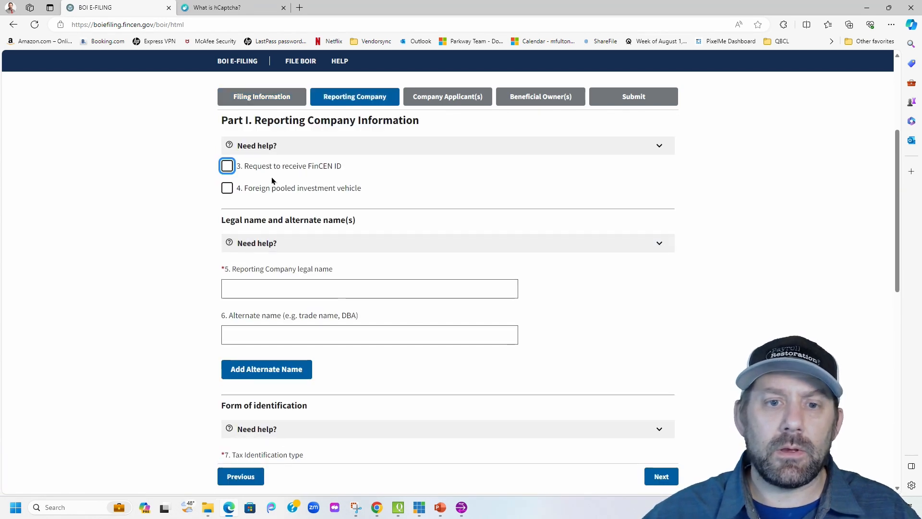
click(228, 172)
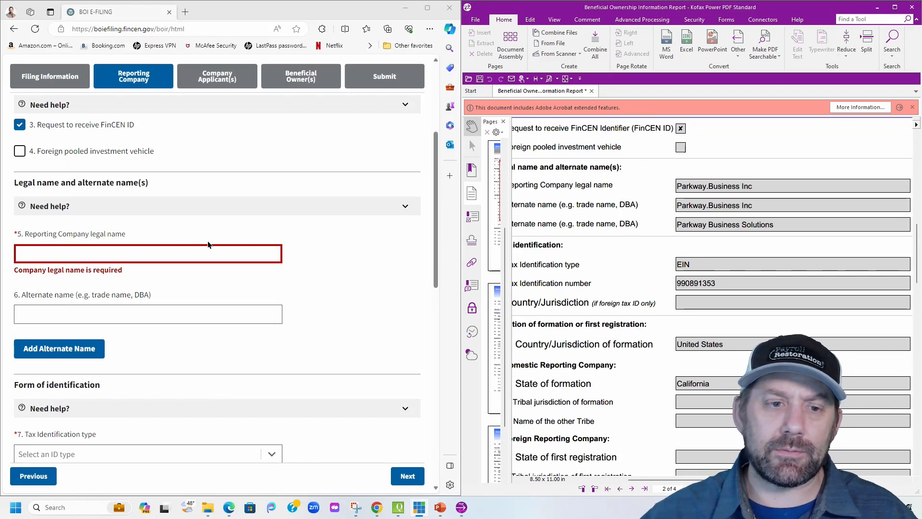
click(196, 255)
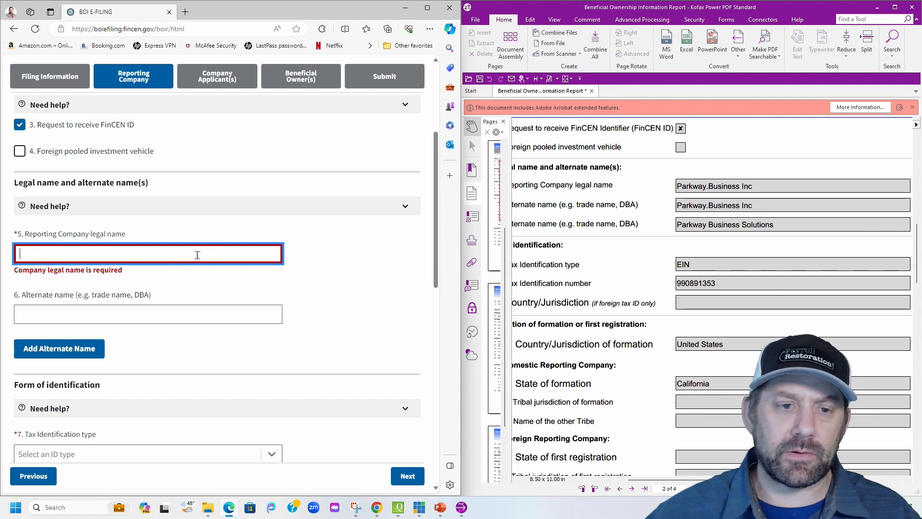
text(Pa)
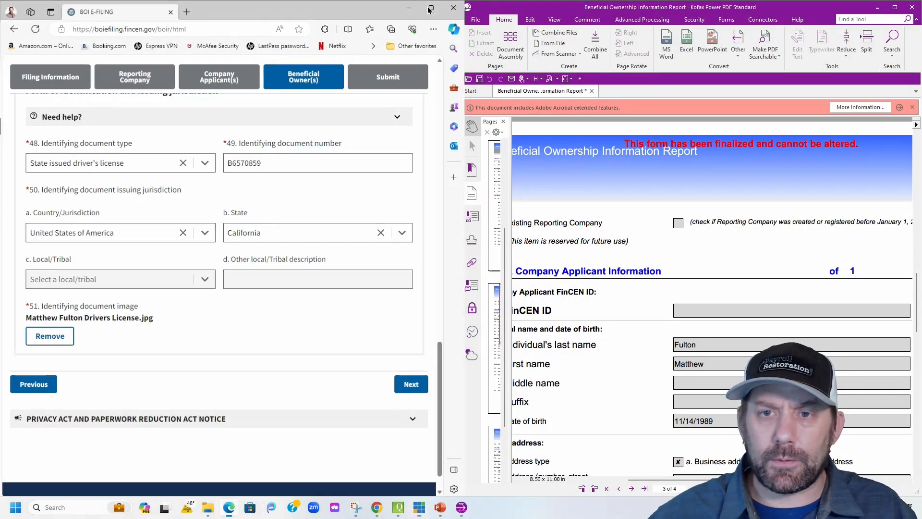
Step: Maximize the filing window, continue from the Beneficial Owner(s) section to the Submit section and enter the submitter's email address
key(super+Up)
click(662, 372)
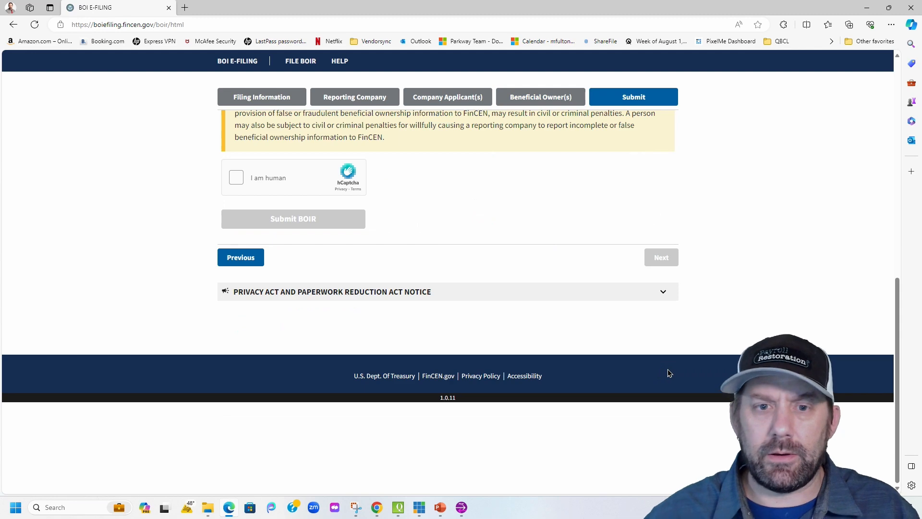
scroll(564, 228, up, 10)
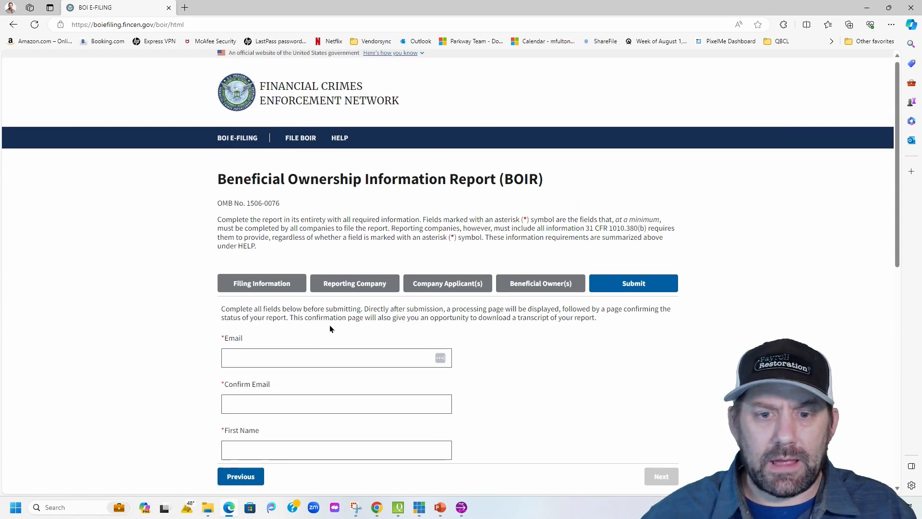
scroll(298, 189, down, 5)
scroll(299, 166, up, 3)
click(293, 294)
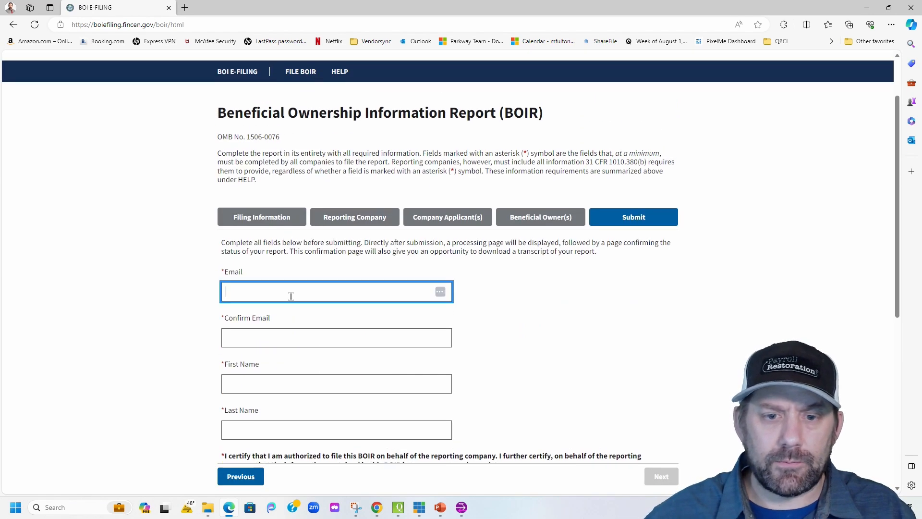
text(mf)
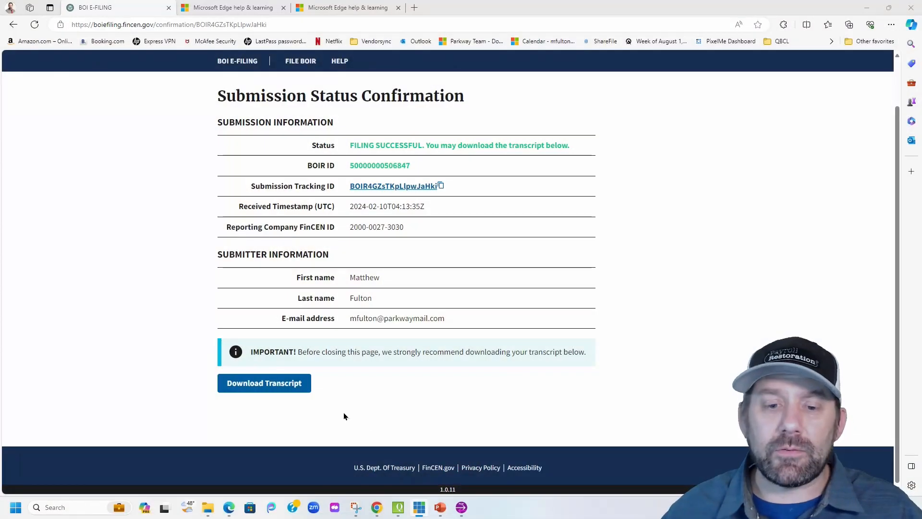
Step: Download the transcript of the filed report from the submission confirmation
click(256, 392)
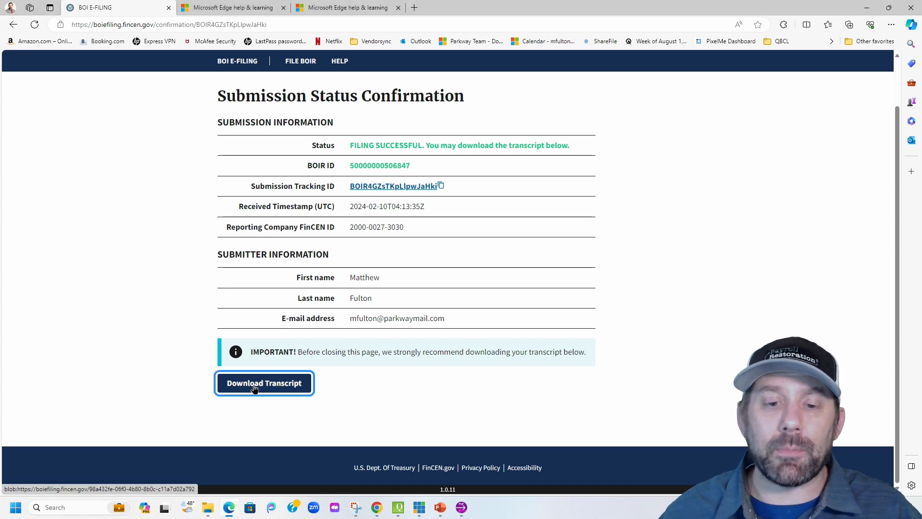
click(737, 300)
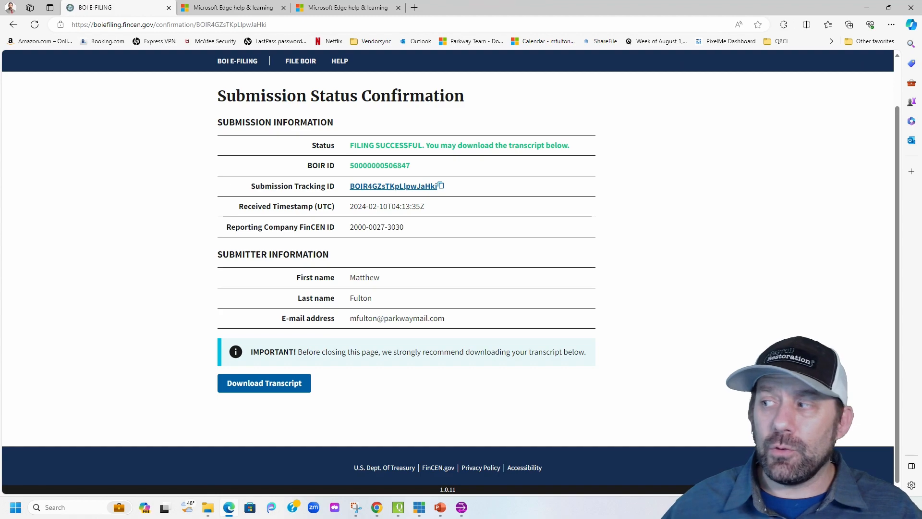